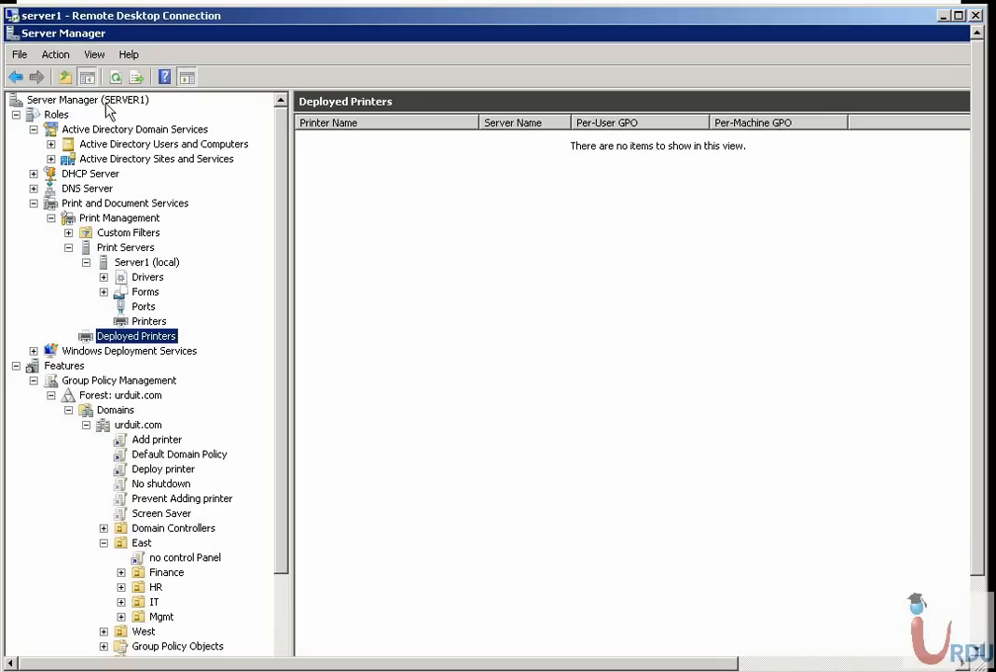
Browse Print Management's custom filters and Server1's printer list, selecting the HP Photosmart 3100 series and UrduITPrinter1 entries
left_click(121, 247)
left_click(116, 218)
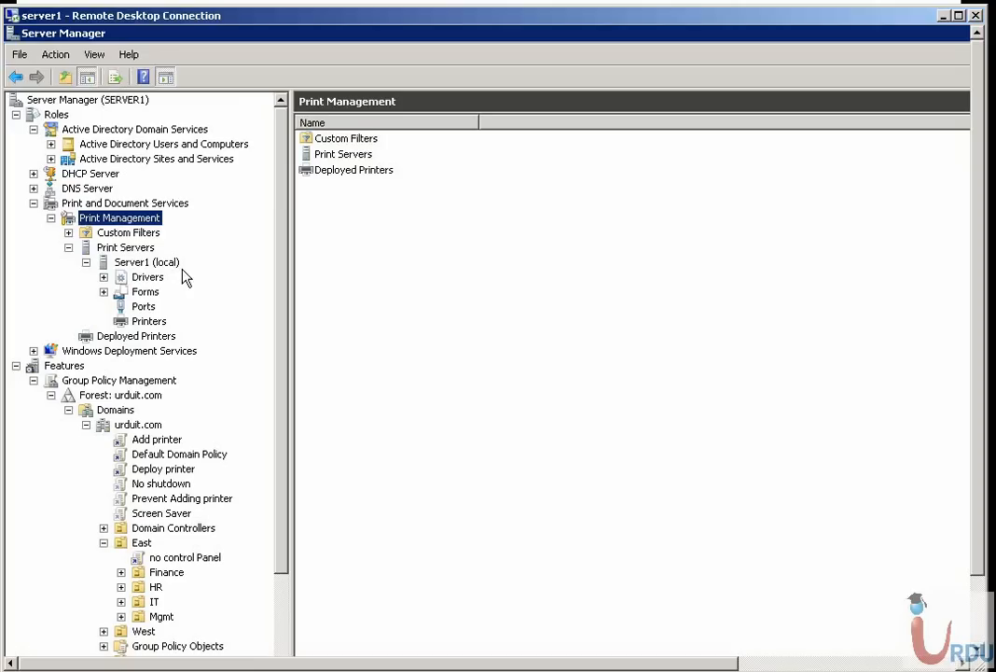
double_click(119, 233)
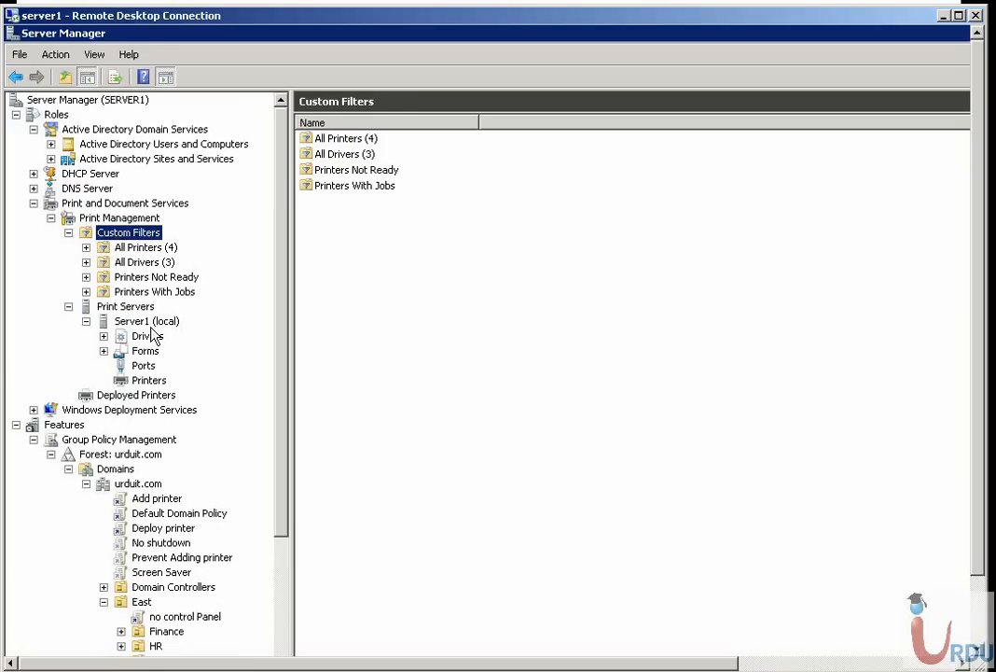
left_click(121, 307)
left_click(142, 321)
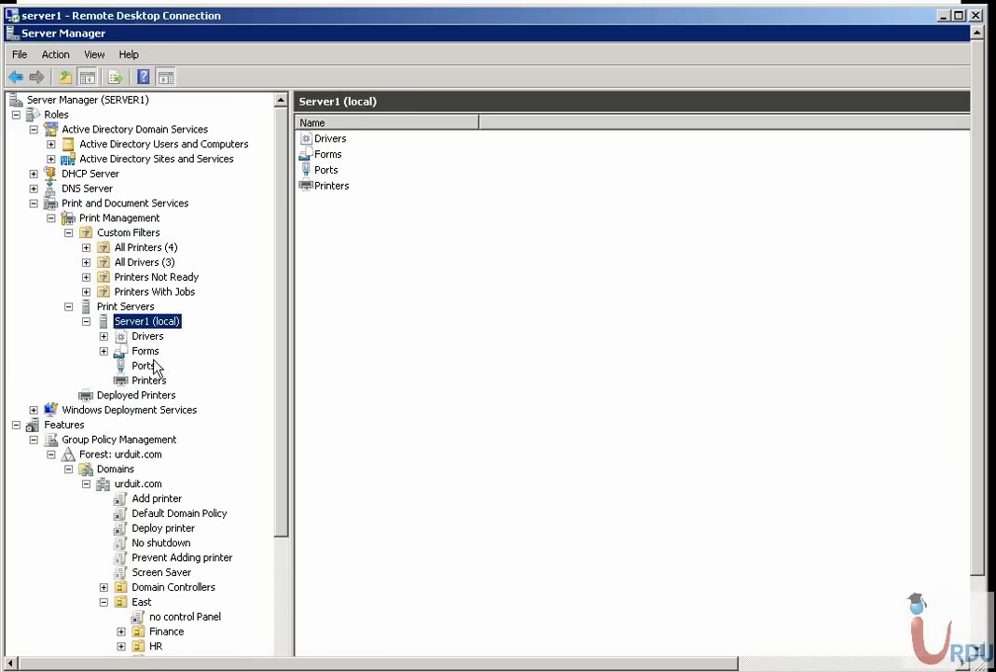
left_click(152, 381)
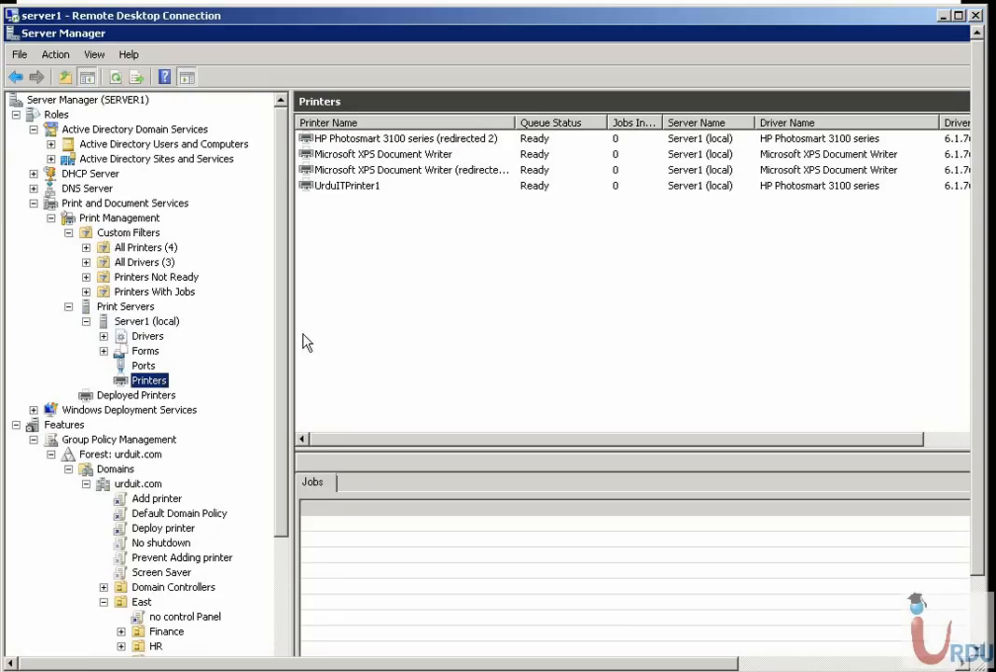
left_click(395, 140)
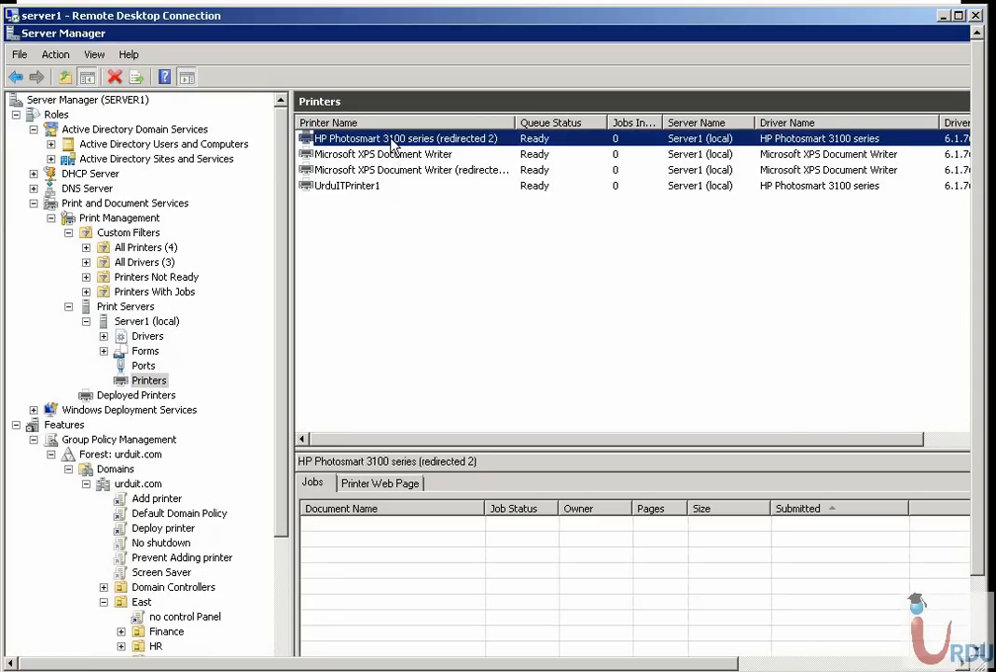
left_click(347, 187)
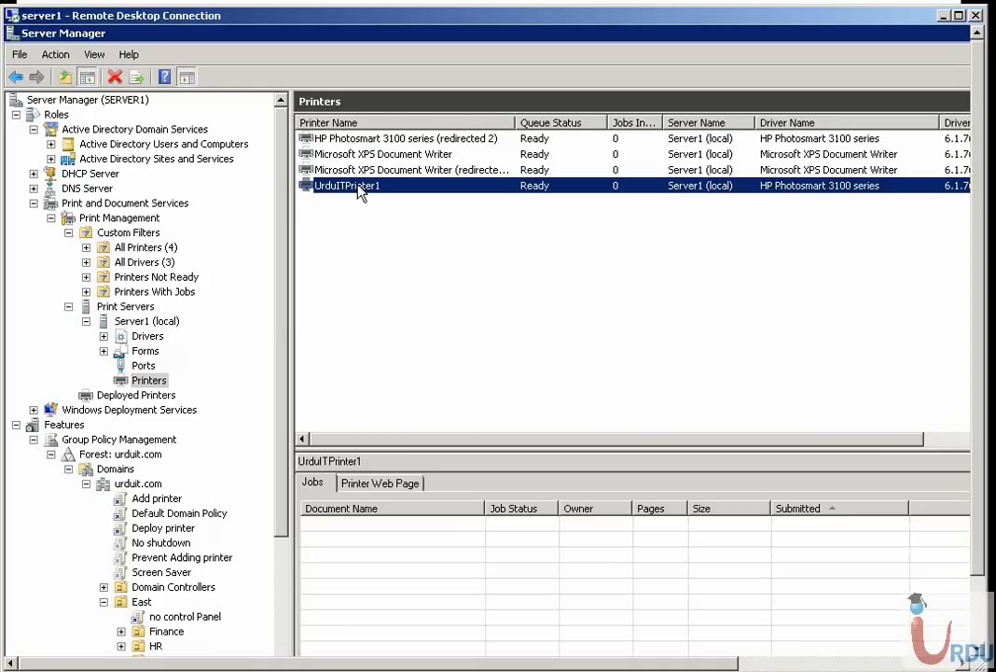
Try adding the Photosmart B110 series printer to Server1 through a network printer search, and cancel the installation during driver detection
right_click(354, 250)
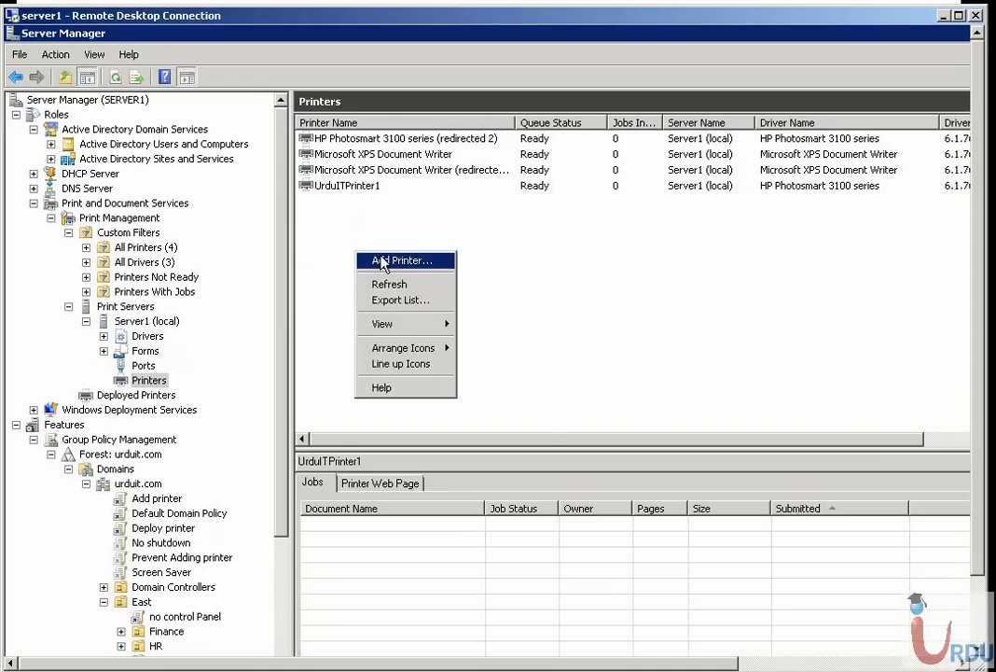
left_click(381, 259)
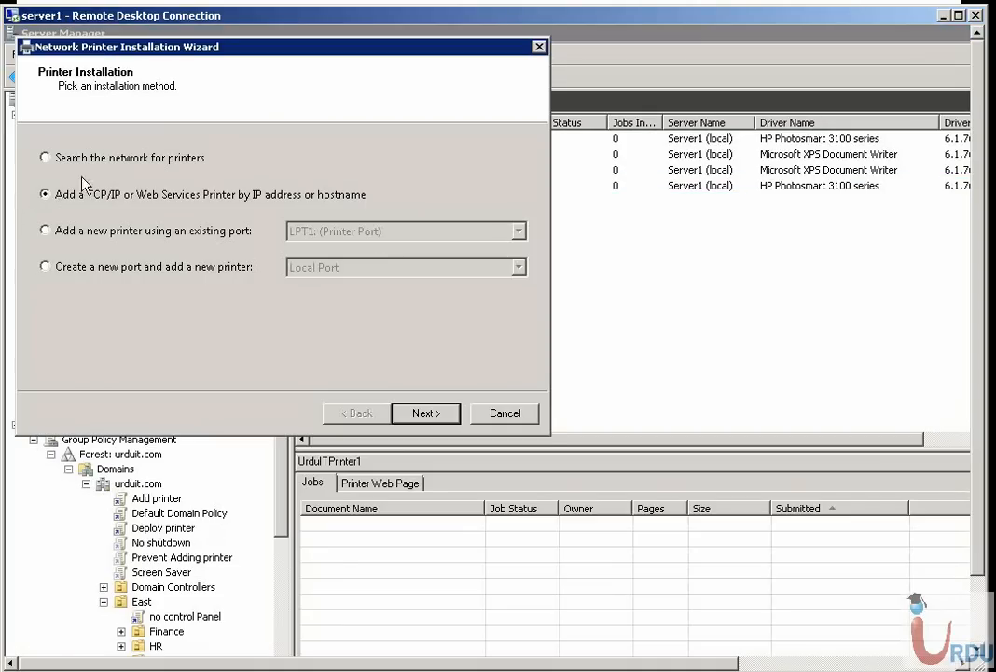
left_click(180, 164)
left_click(424, 413)
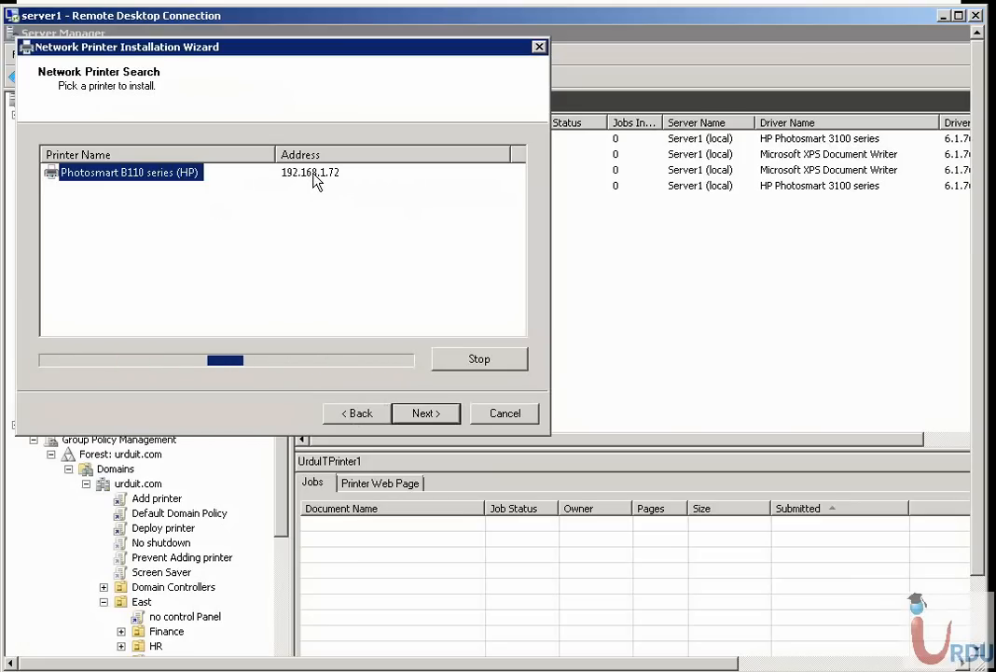
left_click(423, 414)
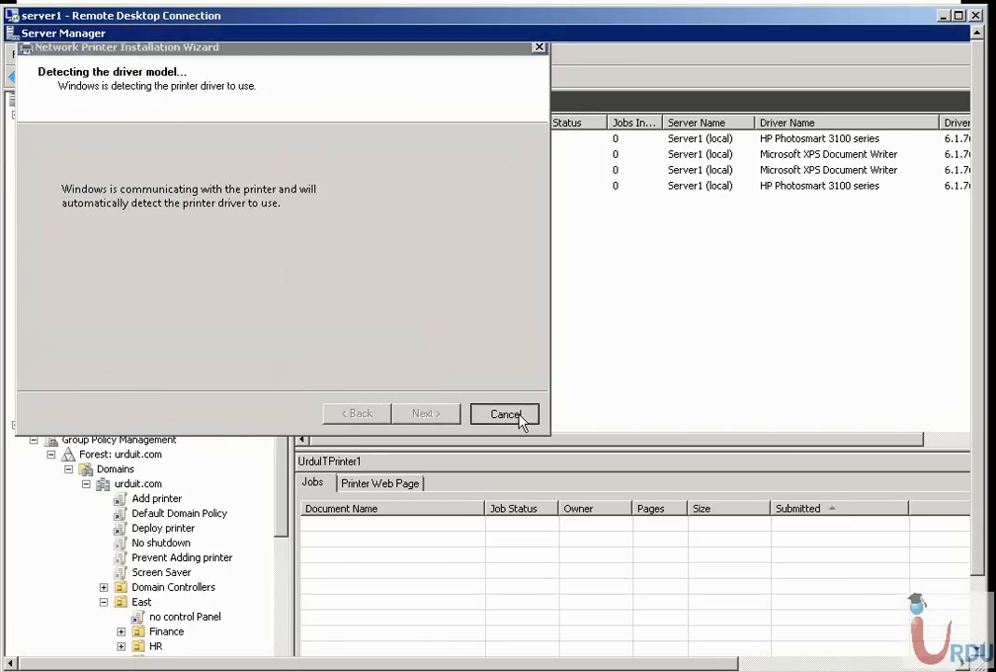
left_click(520, 416)
Examine the name, location and comment in the general properties of UrduITPrinter1, and close the dialog
left_click(347, 186)
right_click(347, 185)
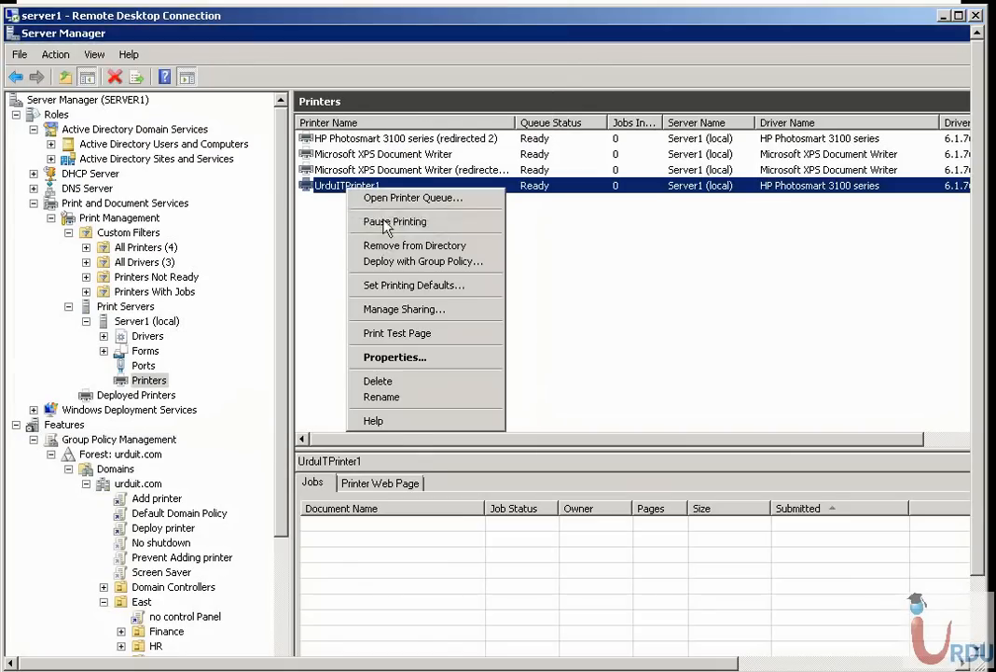
left_click(395, 358)
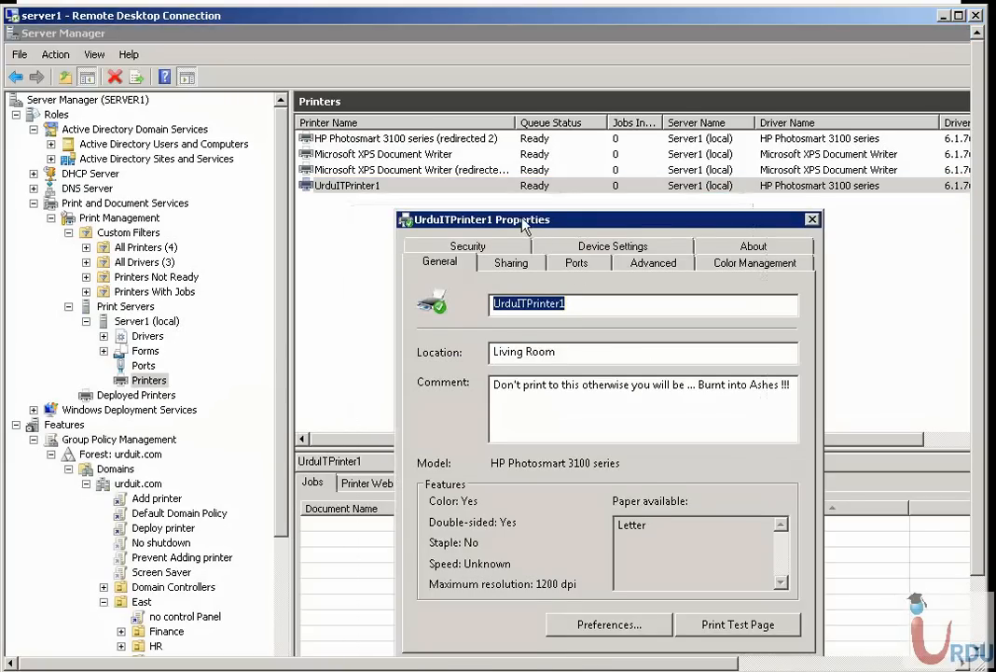
left_click_drag(523, 226, 466, 221)
left_click_drag(512, 297, 420, 297)
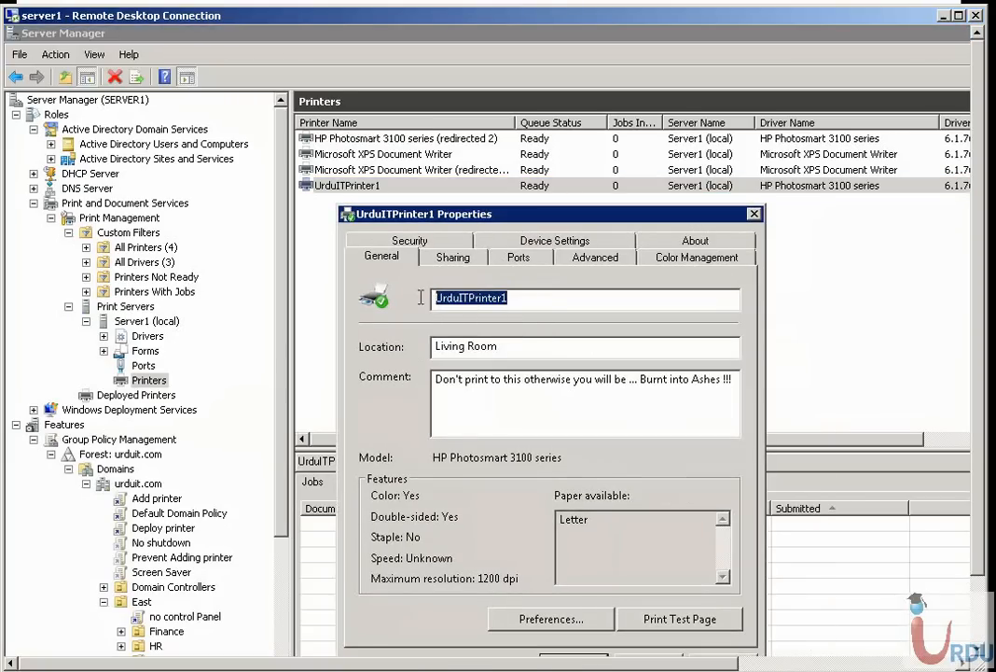
key("Tab")
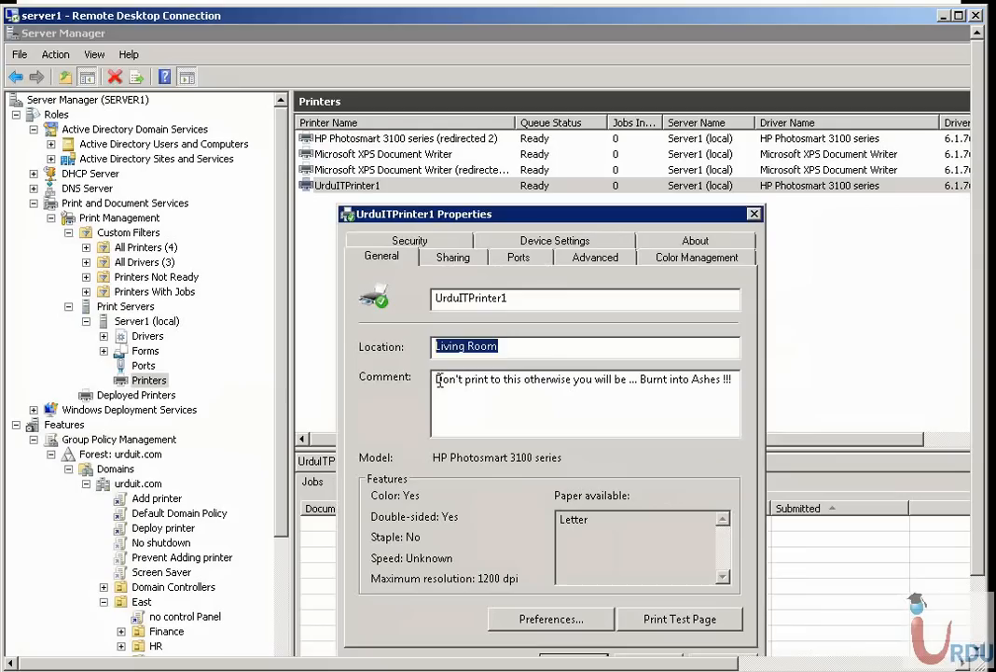
left_click_drag(435, 380, 885, 393)
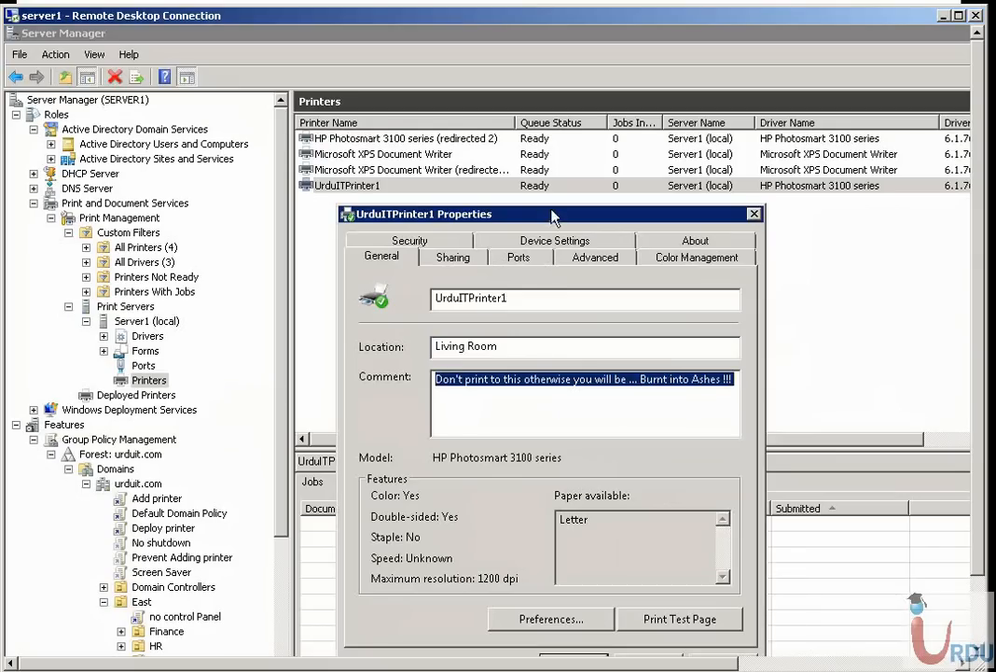
left_click_drag(549, 192, 566, 191)
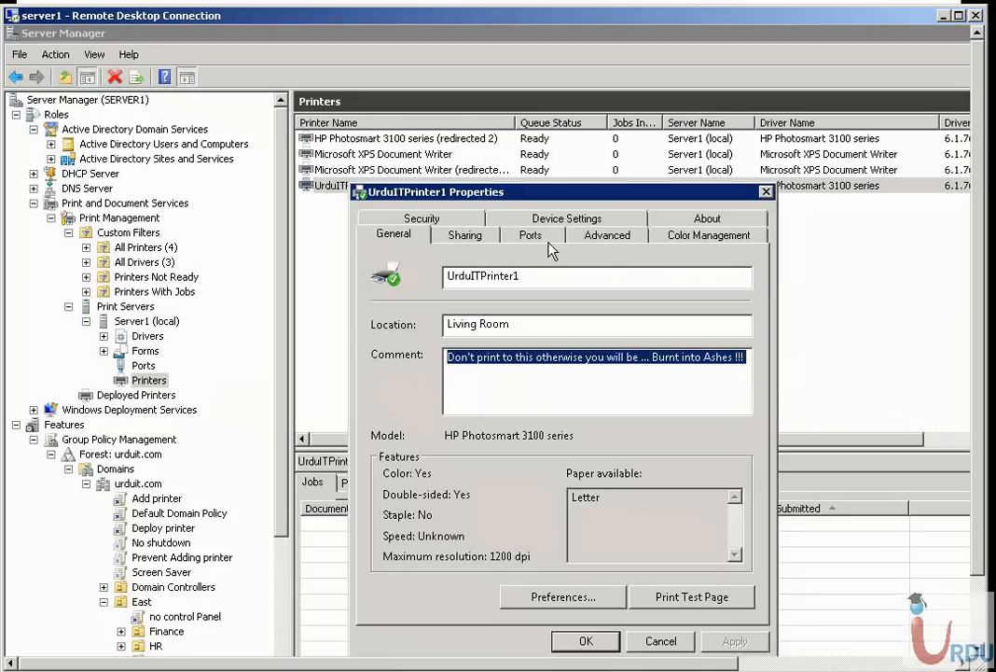
left_click(766, 192)
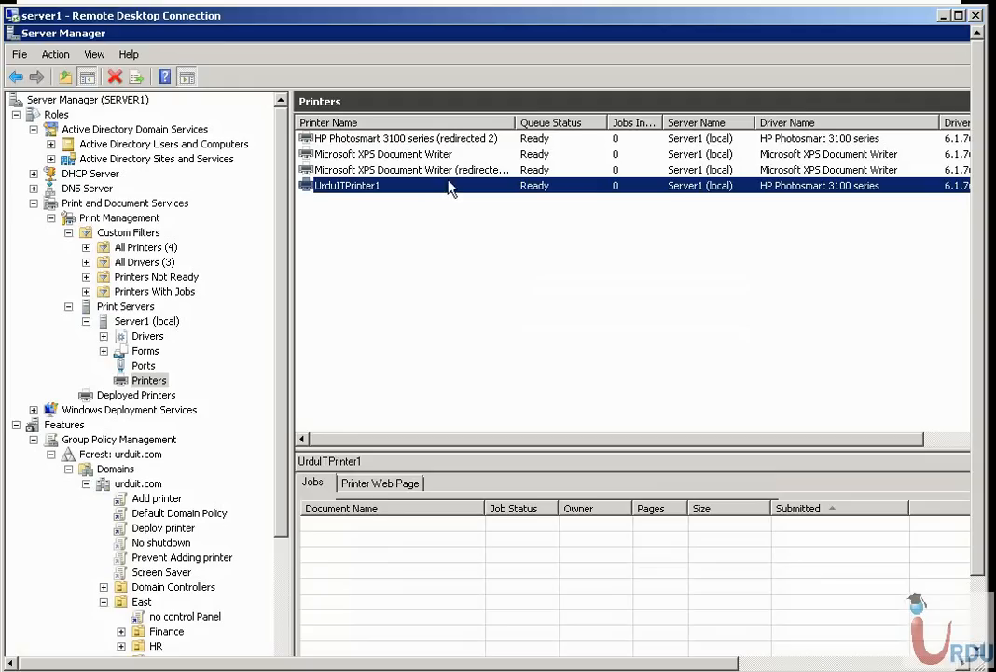
Reopen the properties of UrduITPrinter1 and go over its location, name and comment fields again
right_click(426, 189)
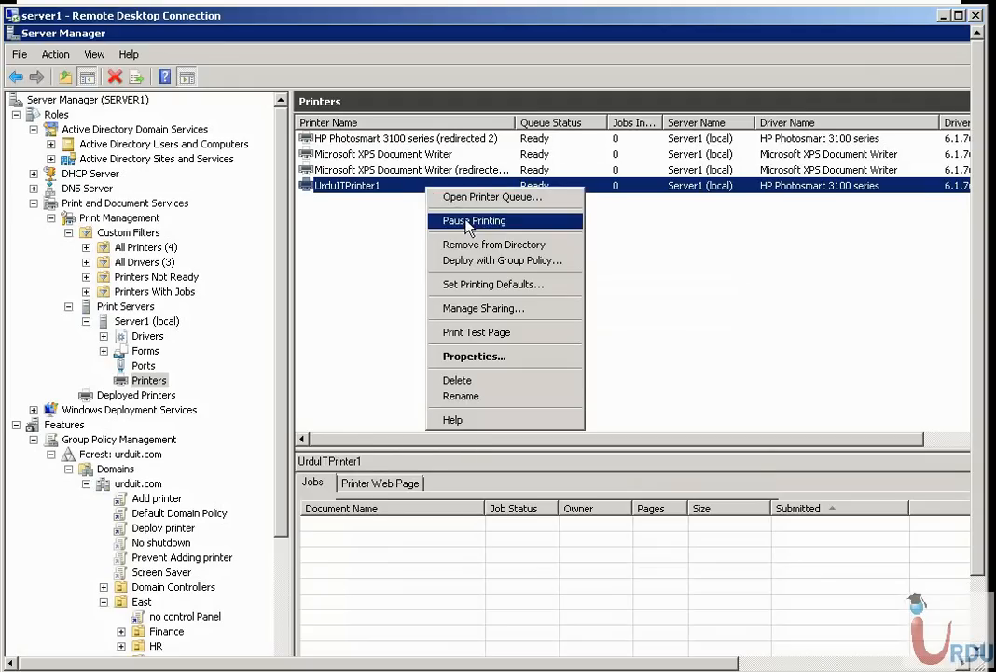
left_click(466, 355)
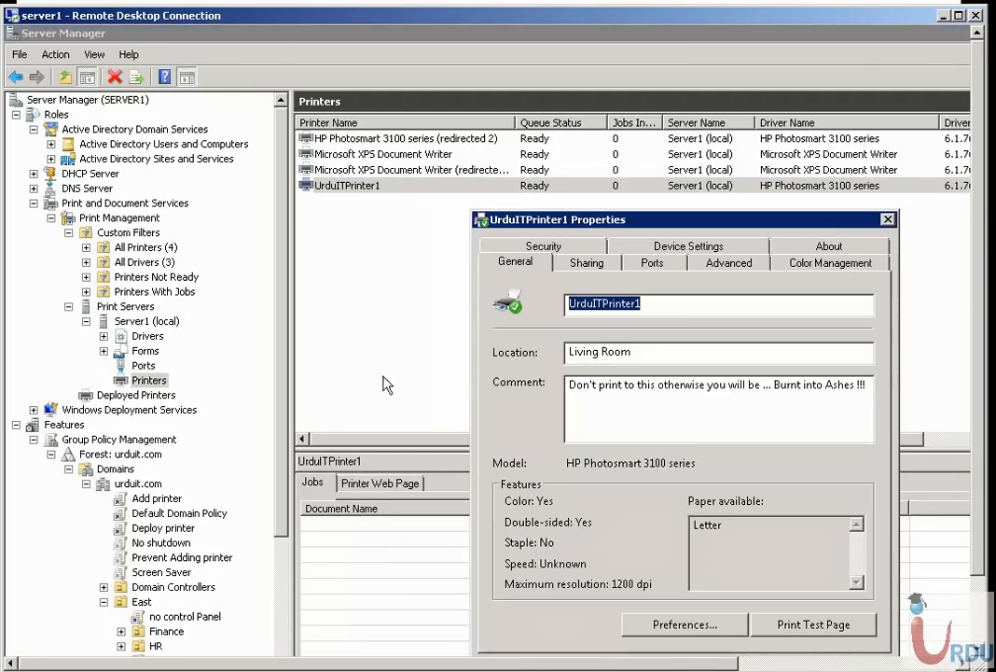
left_click_drag(633, 351, 602, 352)
left_click_drag(523, 343, 501, 320)
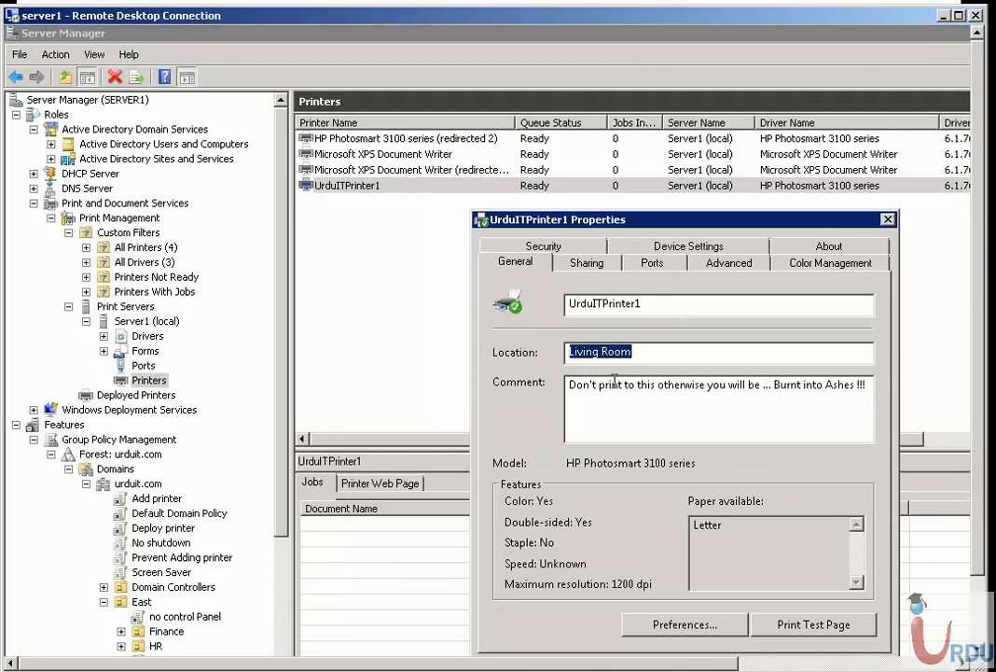
left_click_drag(670, 303, 565, 303)
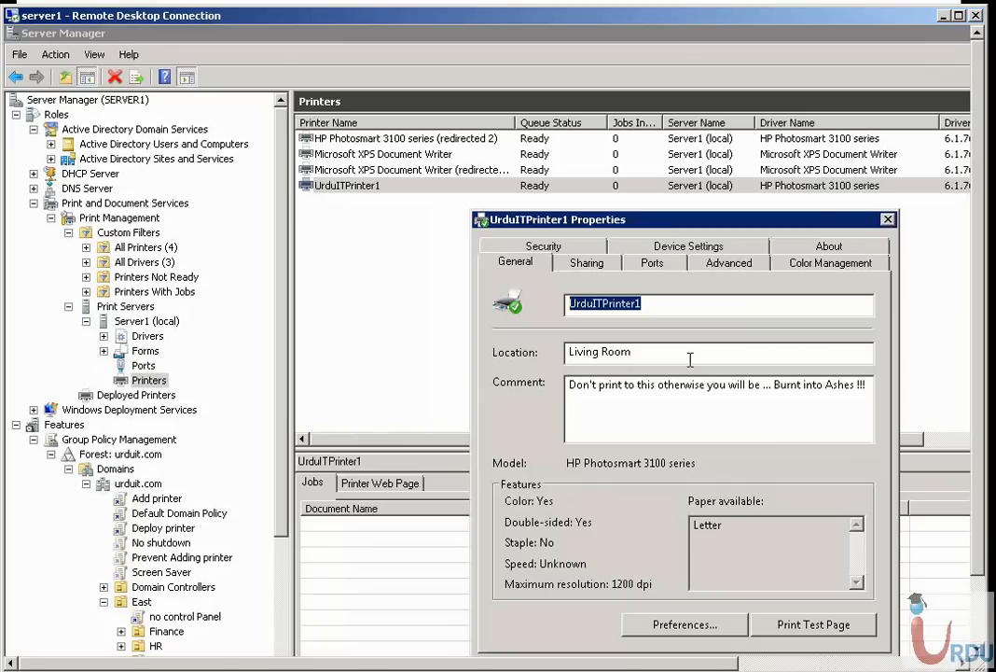
left_click_drag(690, 359, 569, 354)
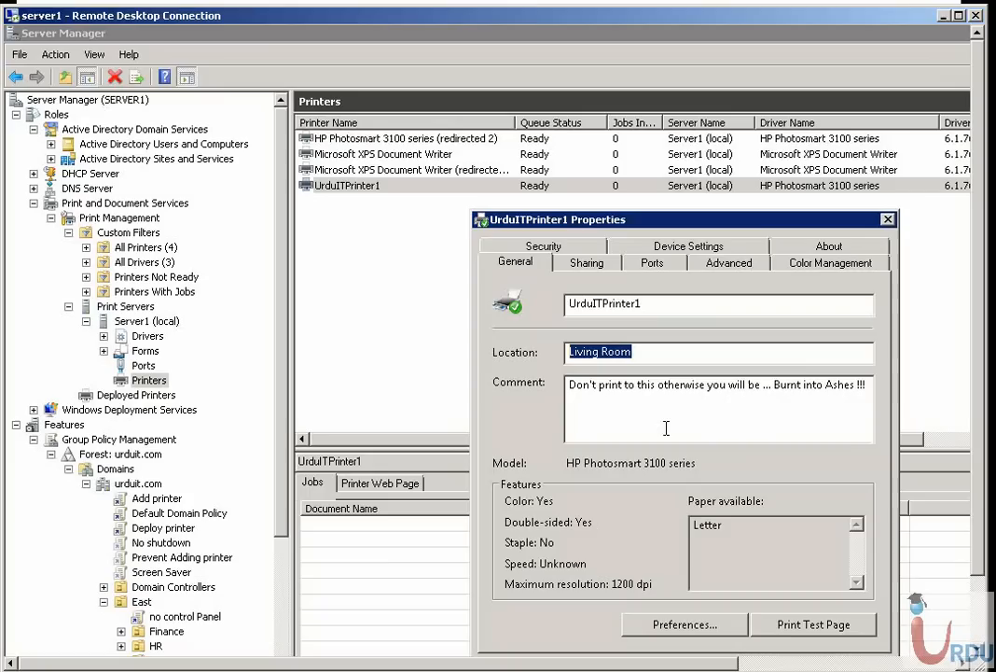
left_click_drag(655, 414, 542, 379)
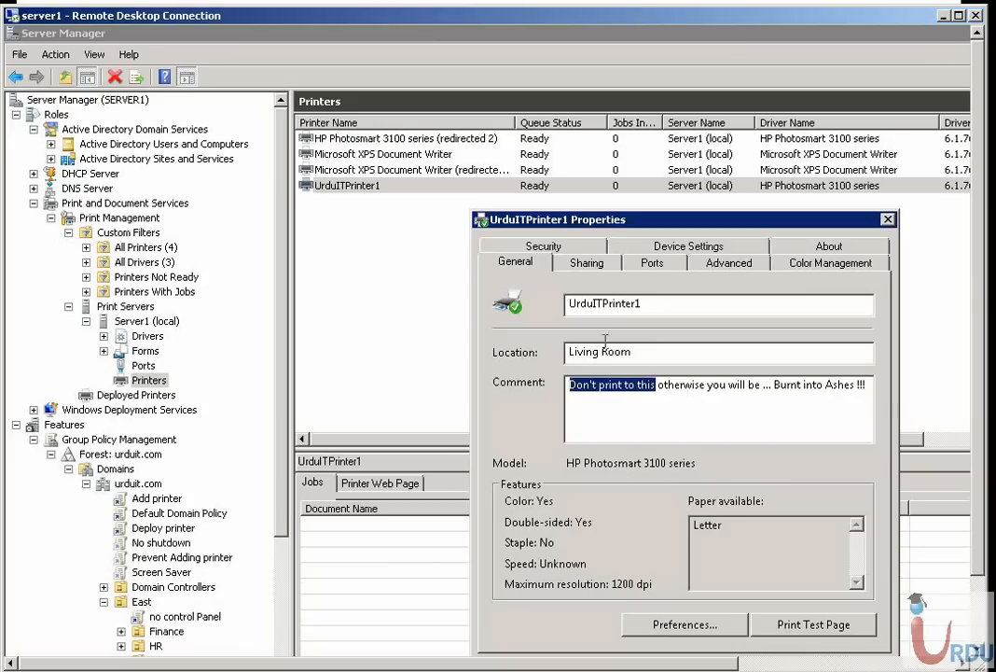
Review the printer's sharing options and share name, and check the additional drivers list for x86 without installing any
left_click(584, 264)
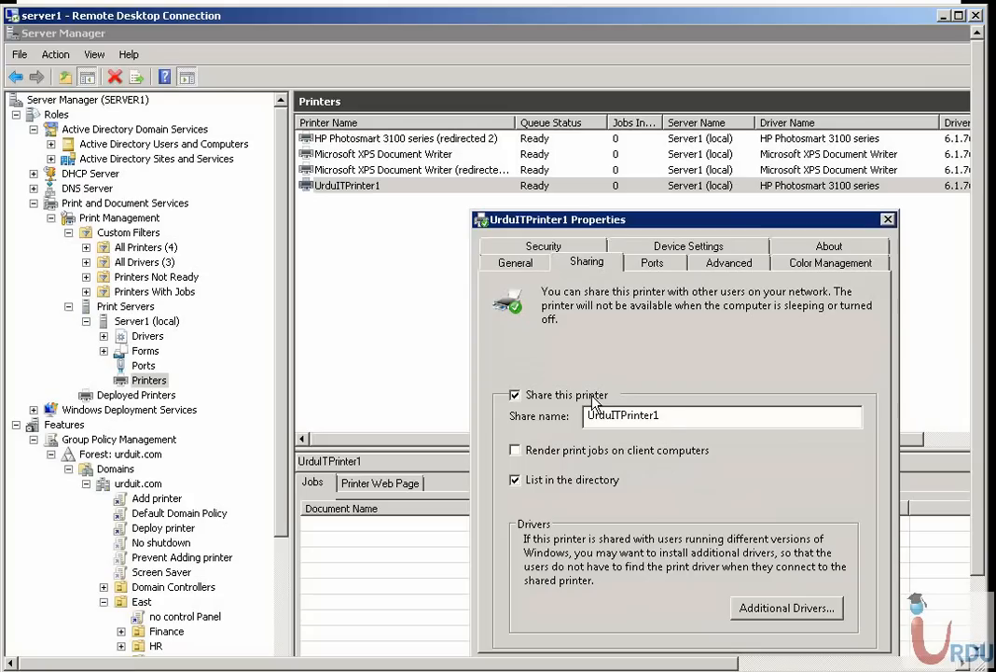
left_click_drag(670, 417, 584, 417)
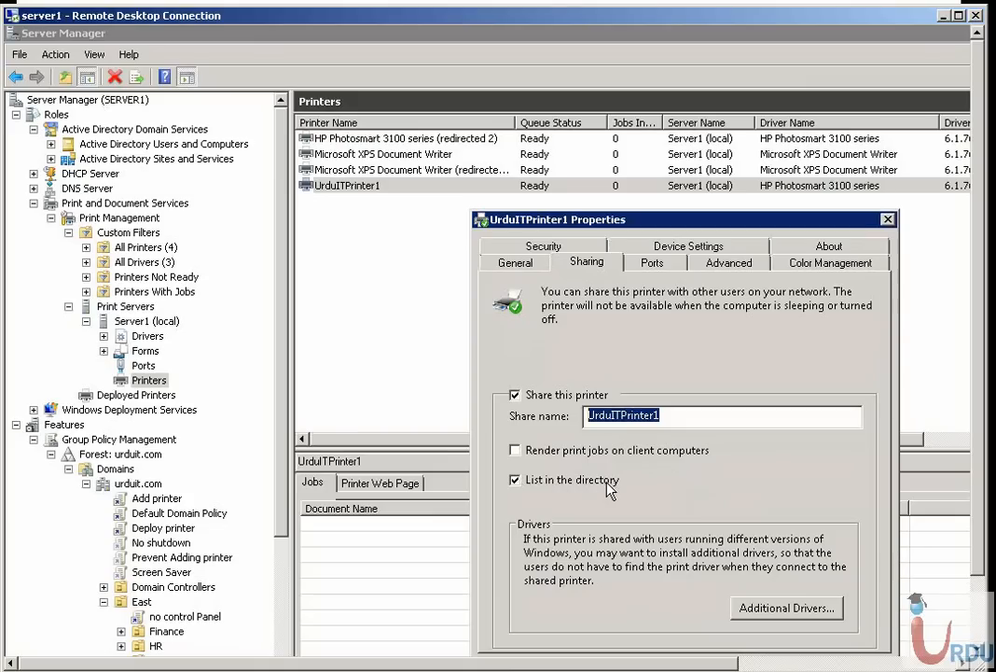
left_click_drag(594, 230, 533, 196)
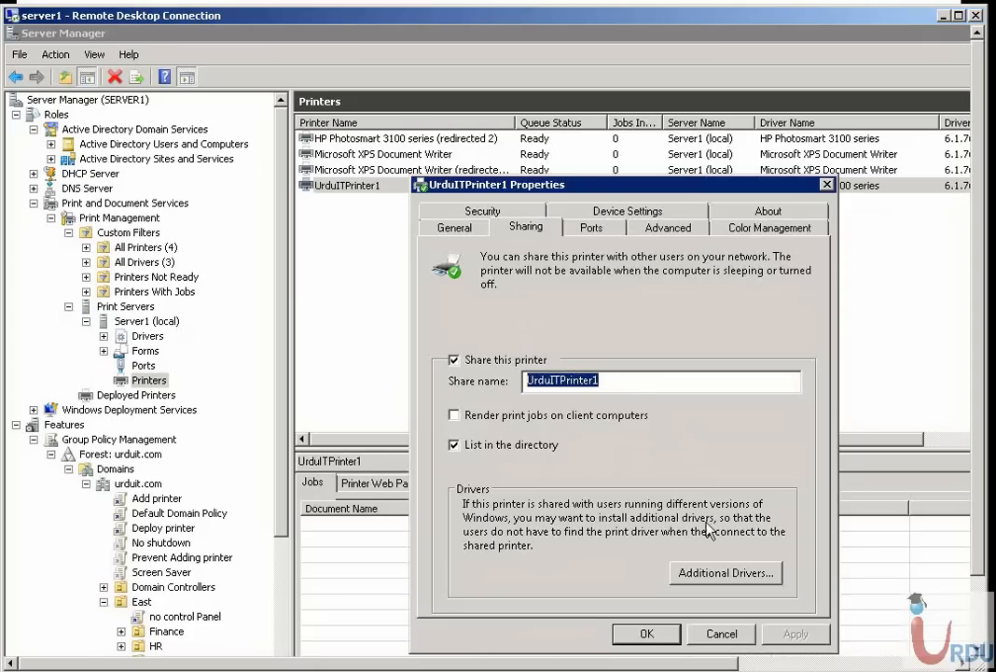
left_click(685, 574)
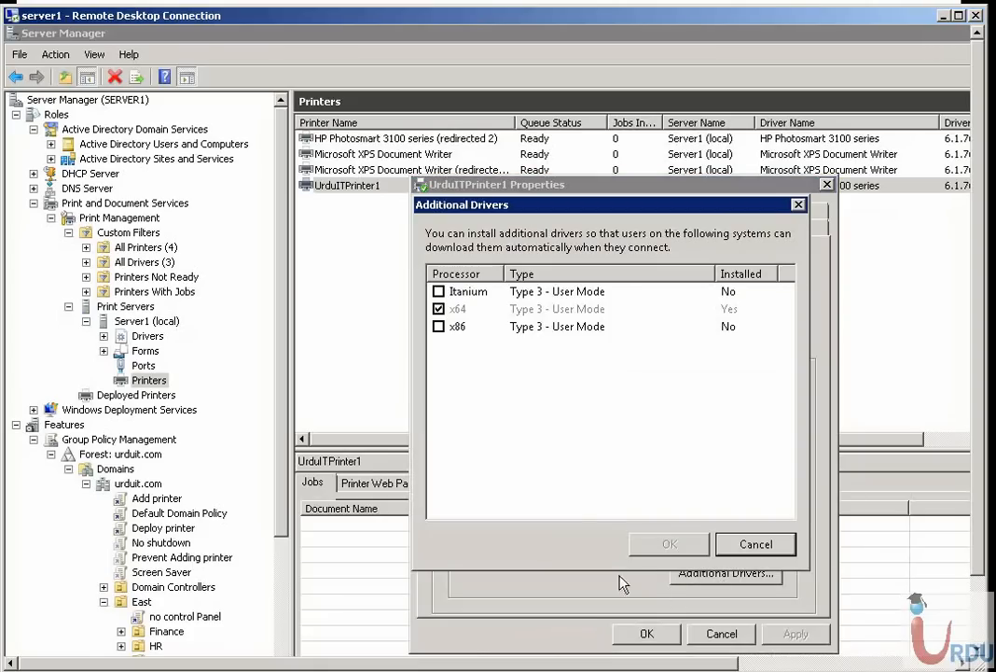
left_click(457, 328)
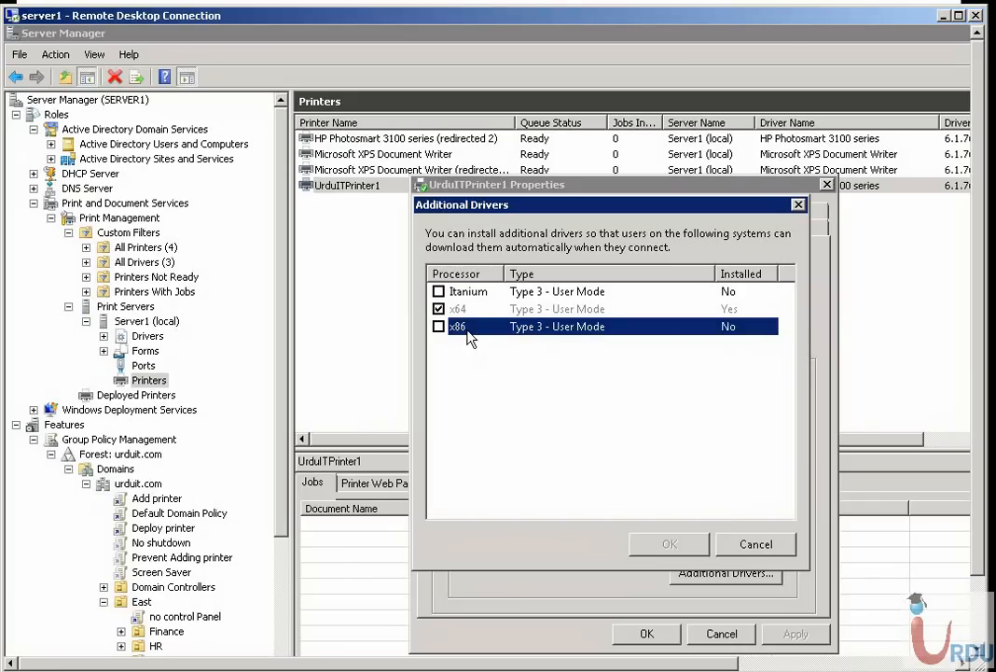
left_click(765, 550)
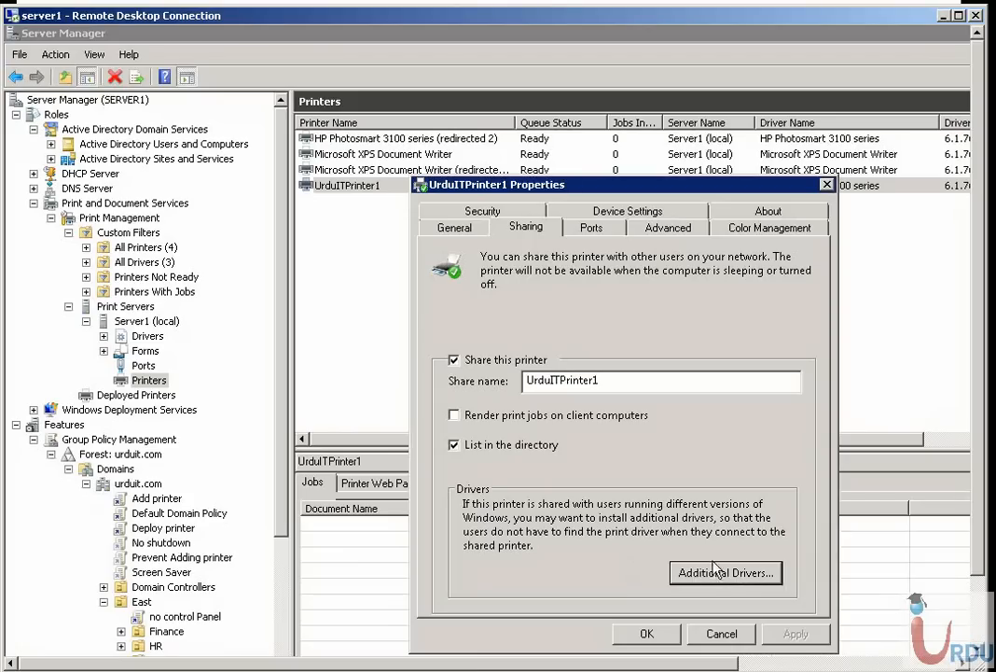
Inspect the printer's port list, widening the port name column to read the full addresses
left_click(592, 227)
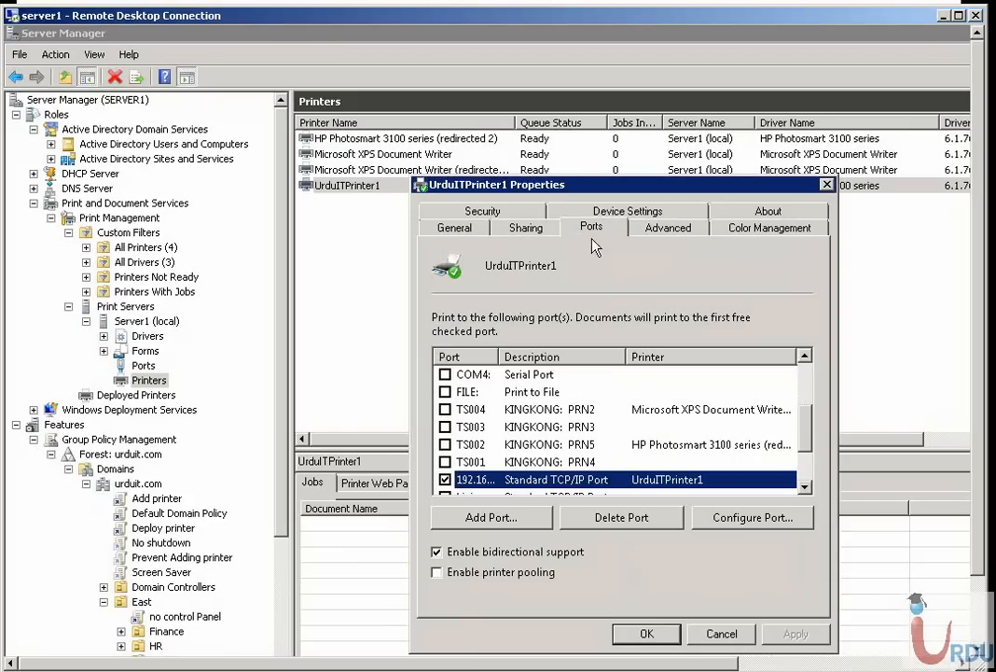
left_click(804, 487)
left_click(804, 487)
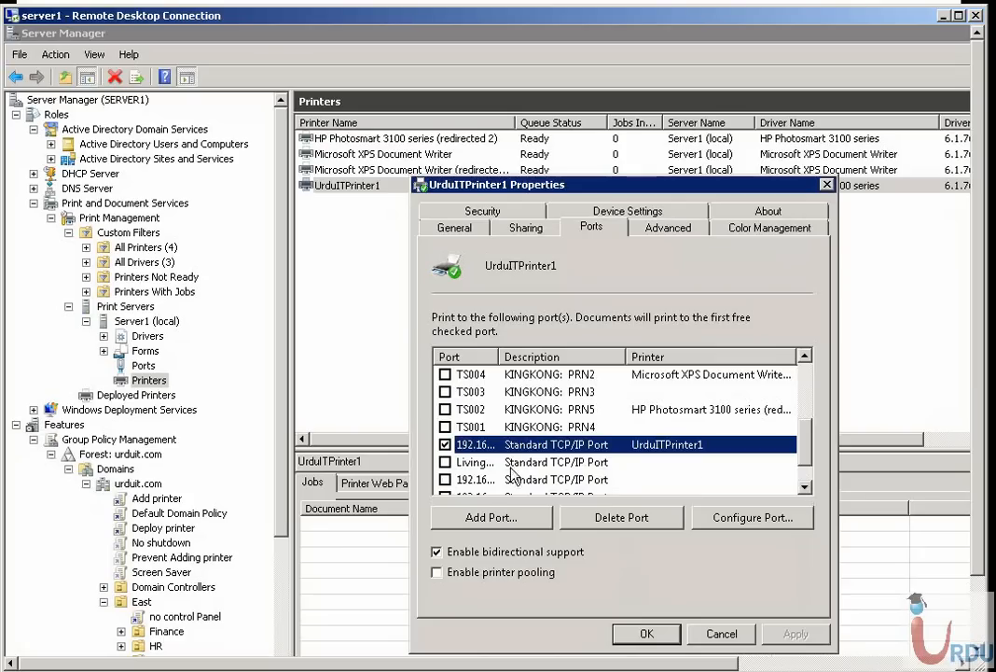
left_click_drag(500, 357, 578, 357)
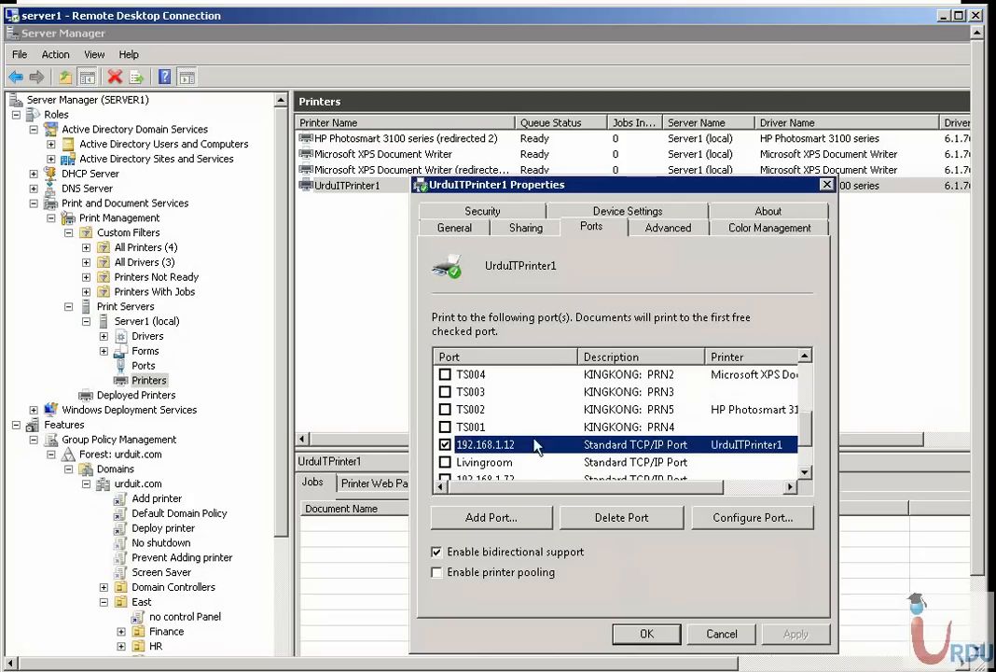
scroll(509, 396, "down", 1)
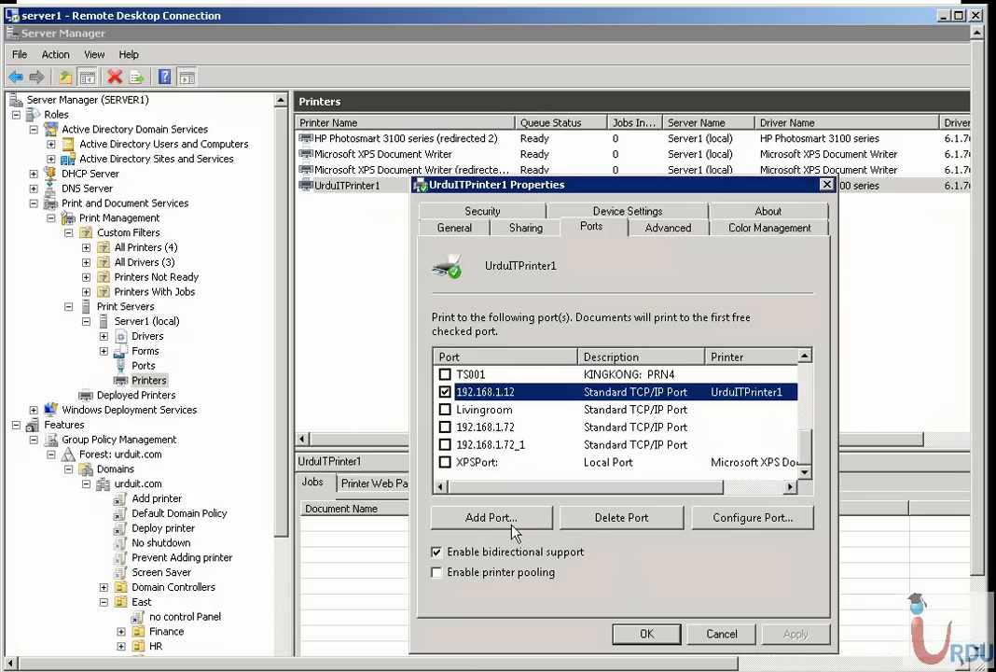
View the TCP/IP configuration of the printer's checked 192.168.1.12 port and close it
left_click(733, 517)
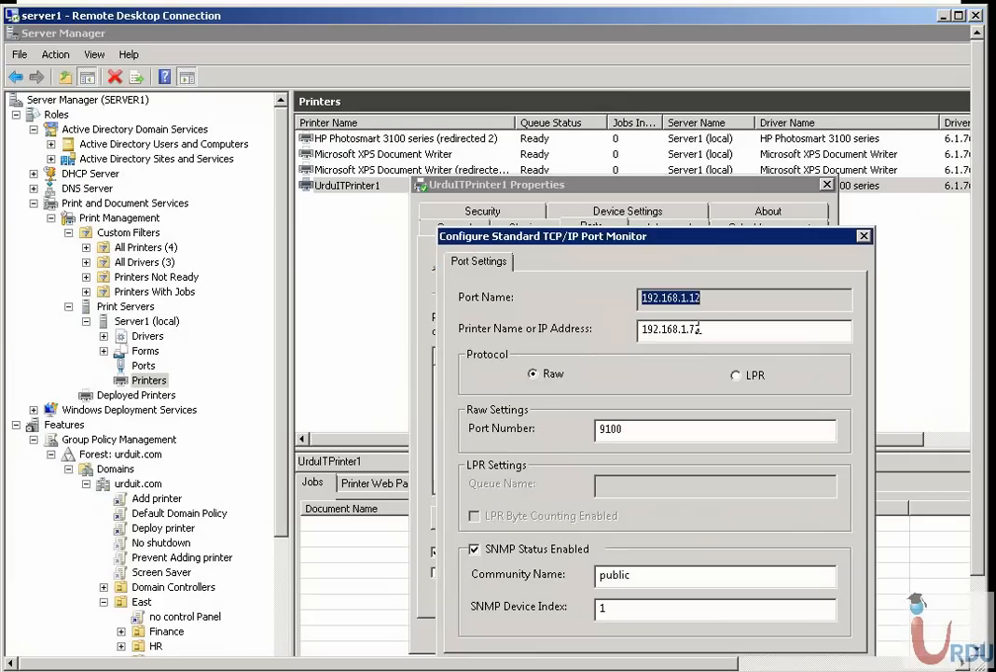
left_click_drag(606, 239, 555, 157)
left_click(771, 587)
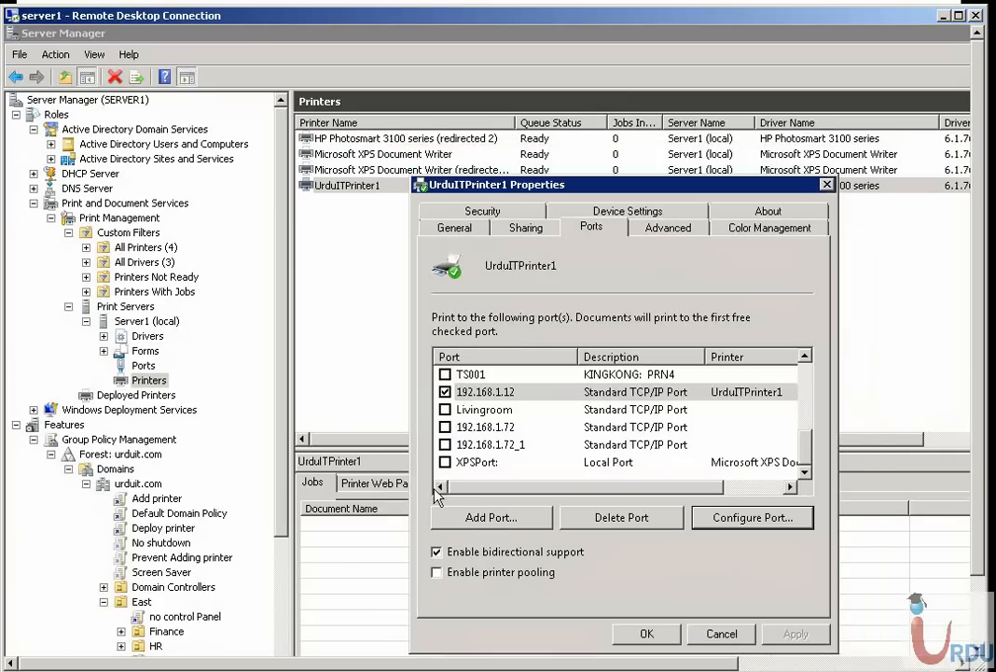
Assign the 192.168.1.72 port to the printer and review its TCP/IP port configuration, accepting the existing settings
left_click(446, 427)
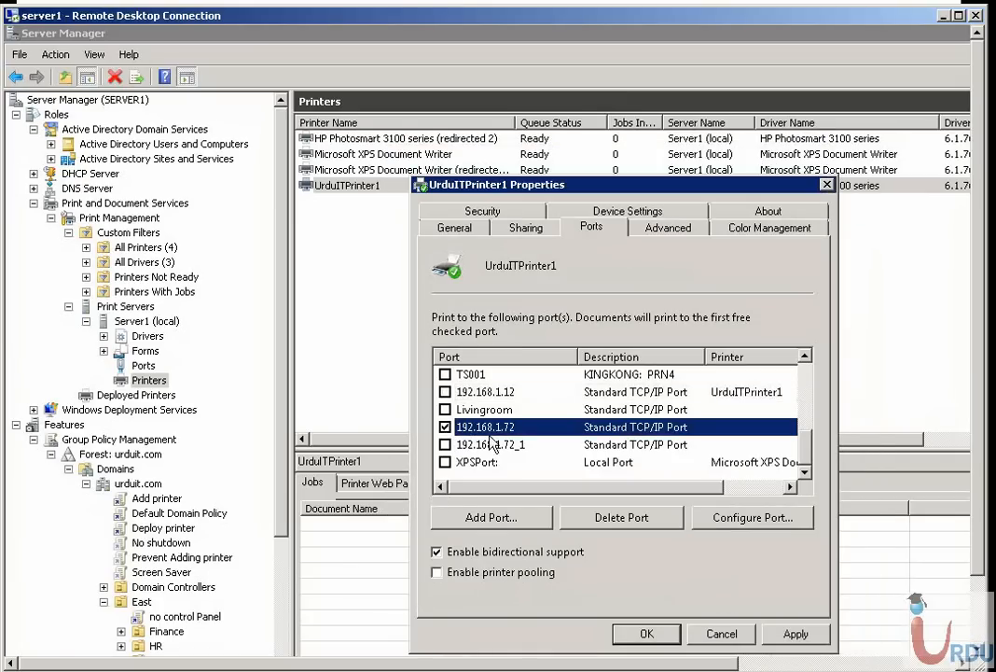
left_click(737, 516)
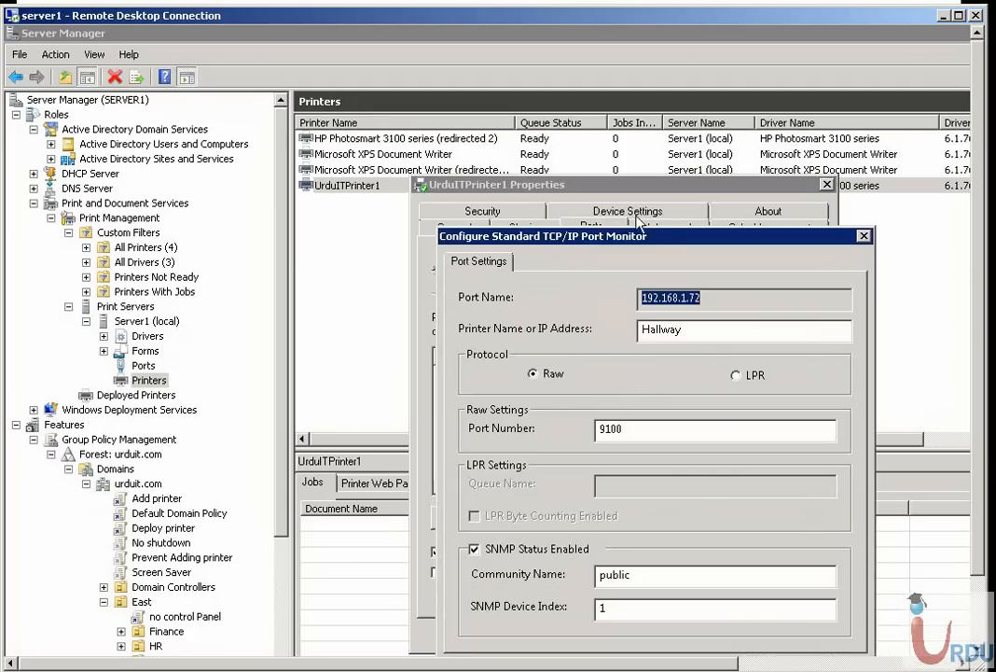
left_click_drag(656, 238, 614, 192)
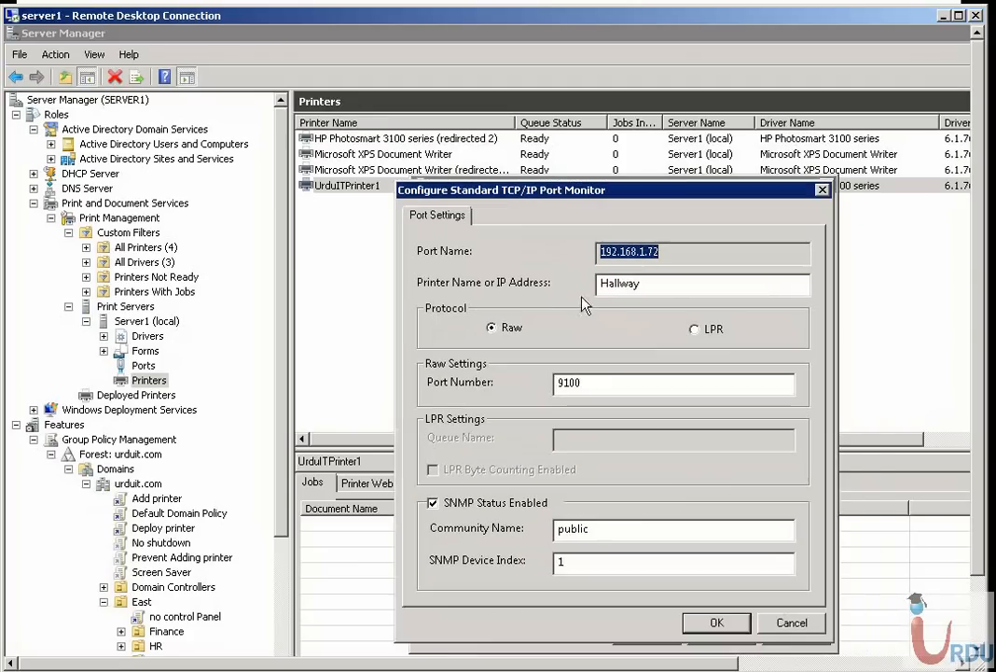
left_click(714, 622)
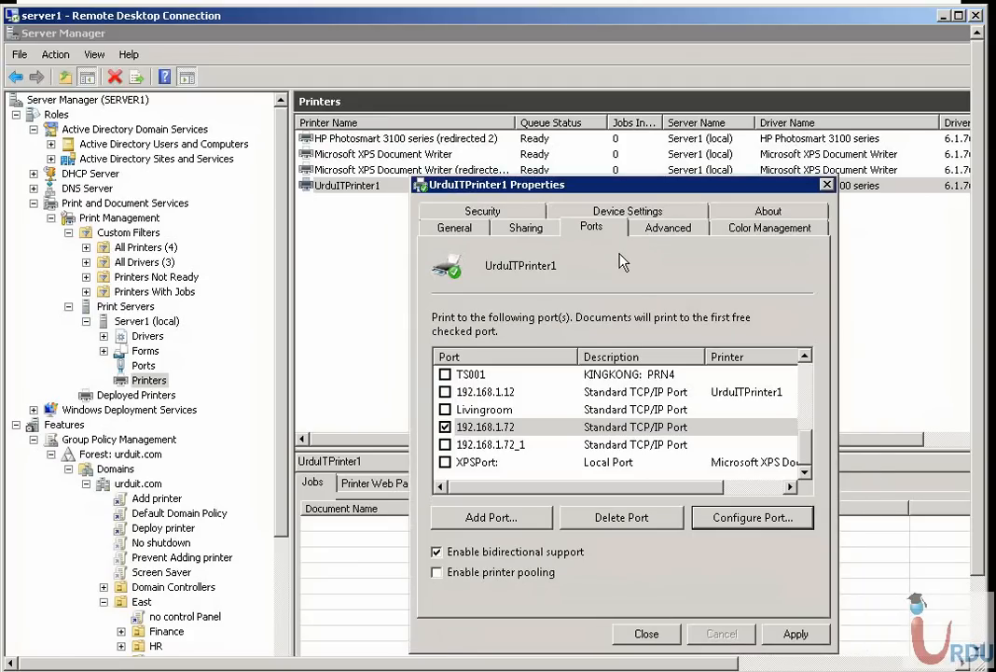
Try out the printer pooling option by switching it on and off for the printer
left_click(511, 577)
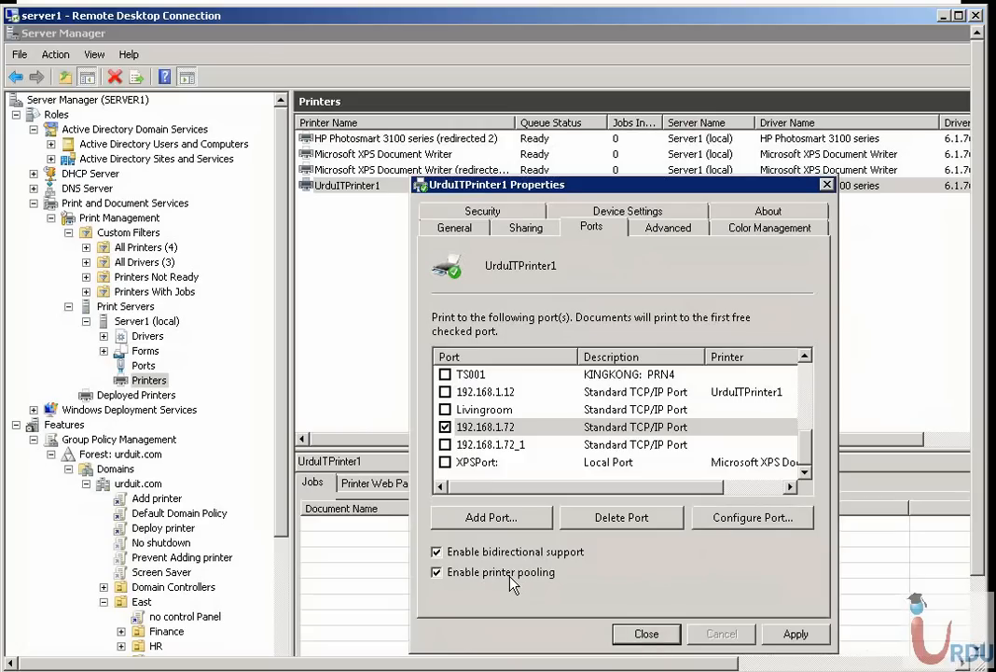
left_click(511, 576)
left_click(469, 572)
left_click(487, 573)
Open the printer's advanced settings and try restricted availability hours before returning to always available
left_click(668, 228)
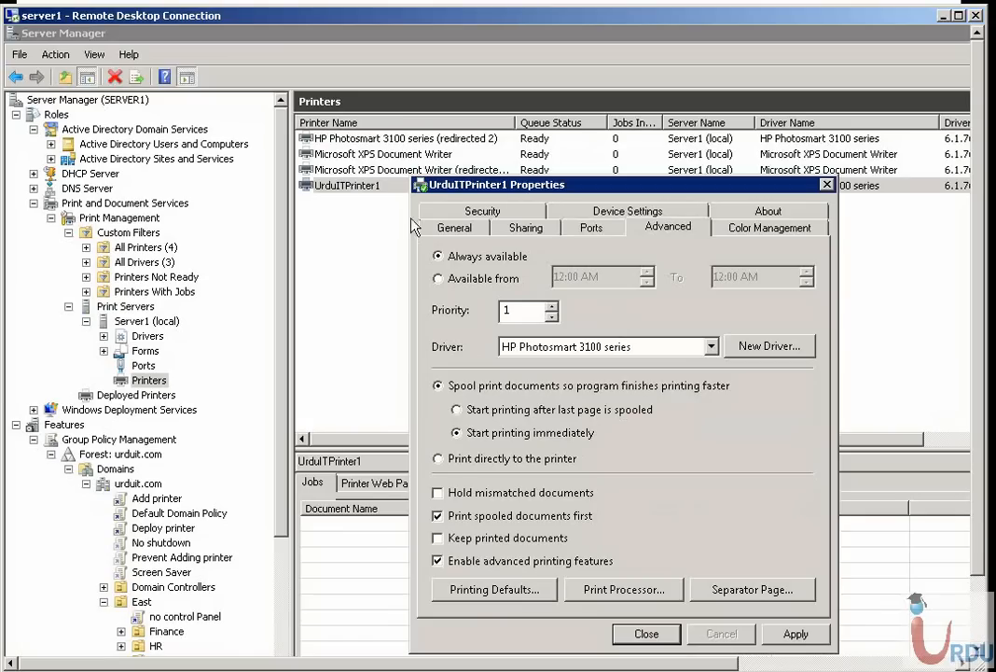
left_click(485, 278)
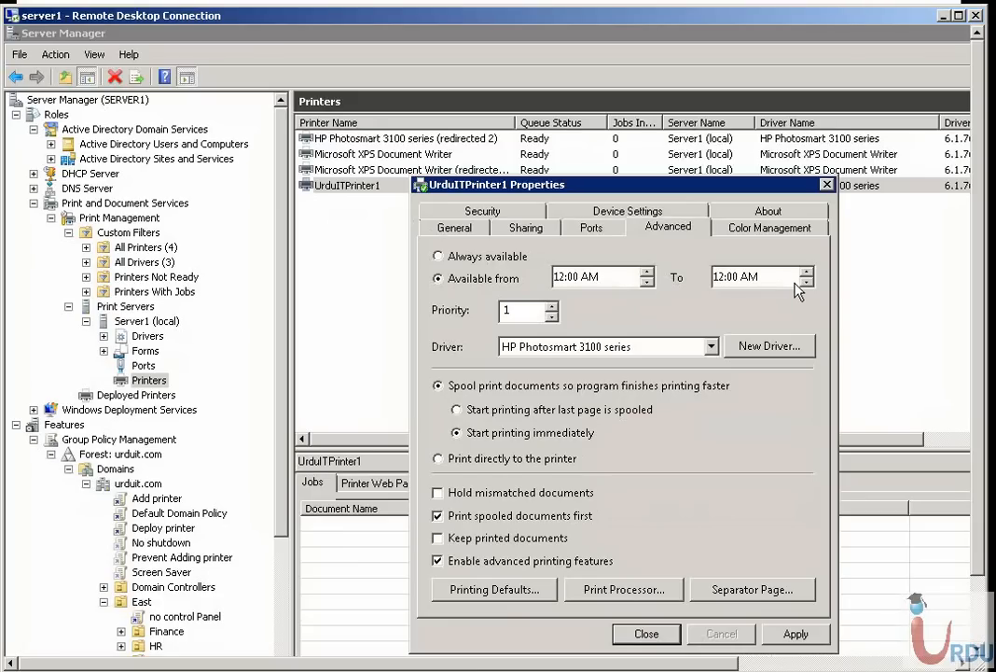
left_click(438, 256)
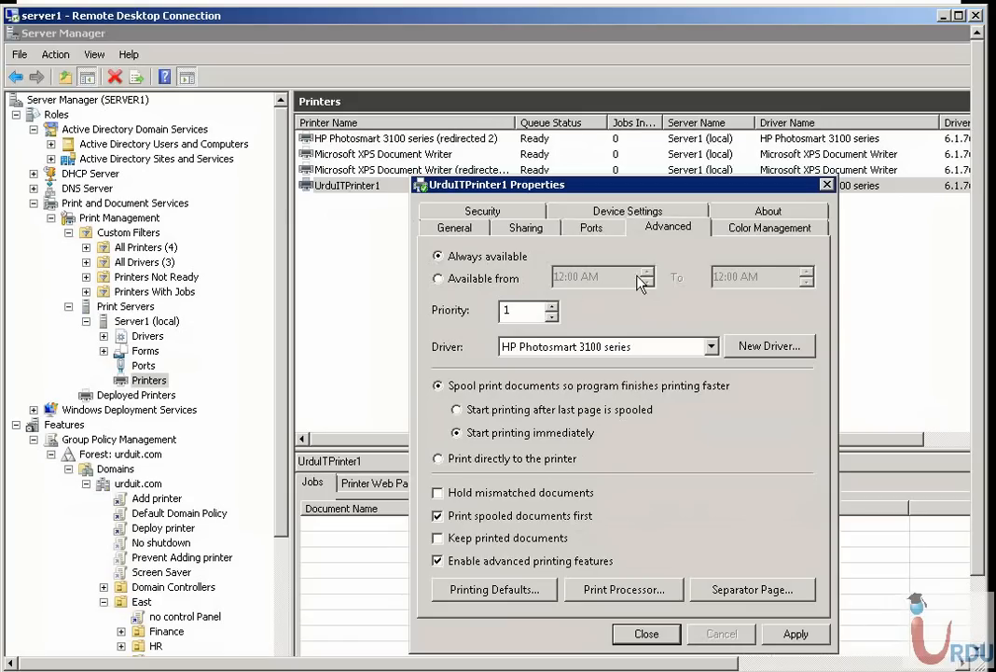
Look through the printer's color management, driver information and device settings
left_click(770, 227)
left_click(768, 211)
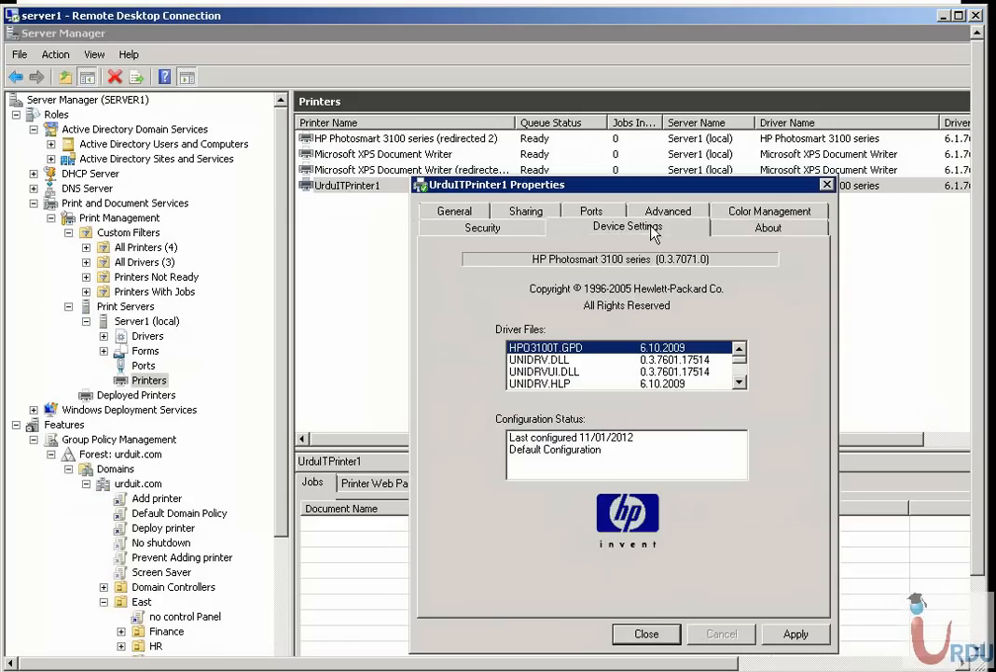
left_click(653, 231)
Review the Print and Manage this printer permissions for Everyone, and apply and close the printer properties
left_click(482, 228)
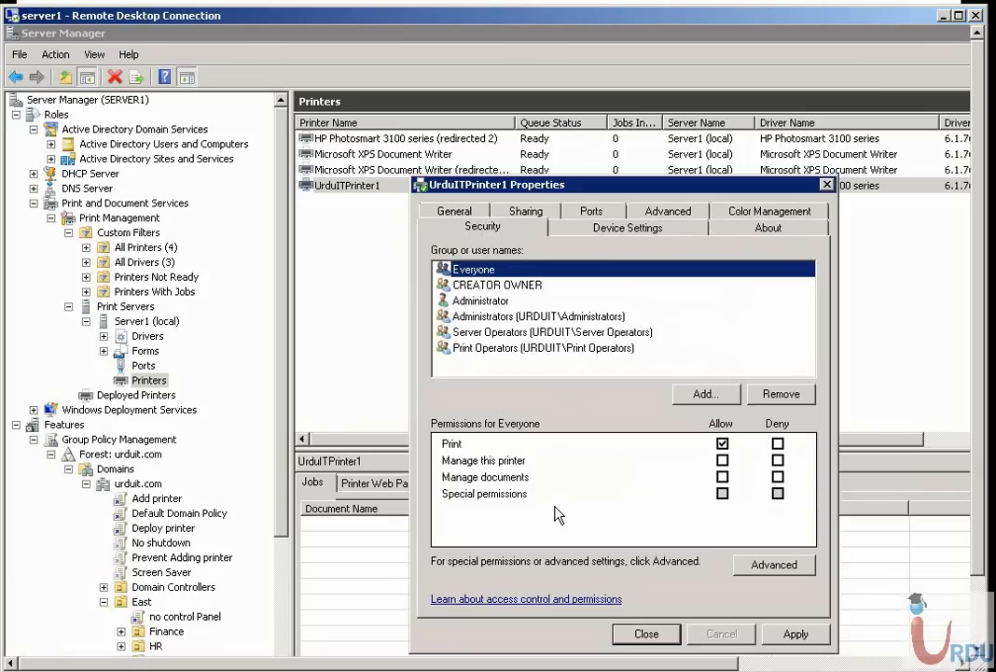
left_click(455, 447)
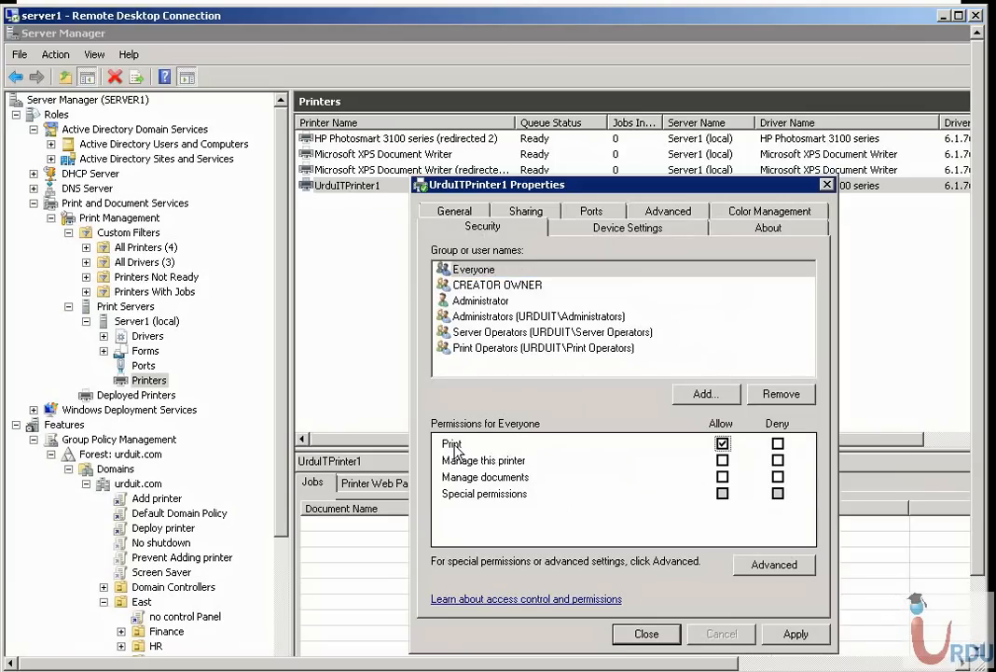
left_click(475, 464)
left_click(799, 633)
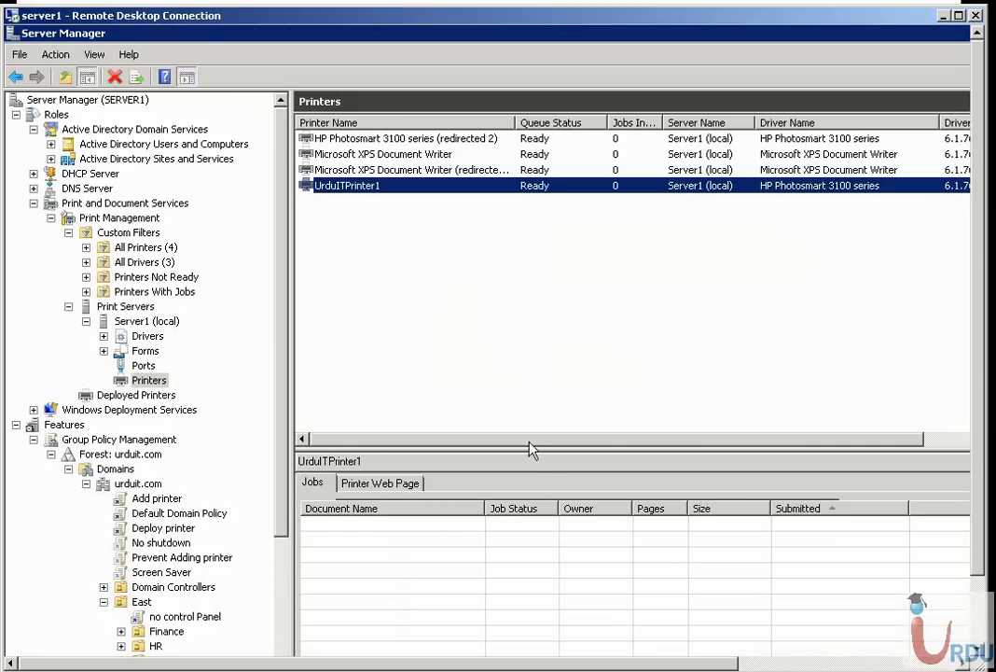
Enlarge the print jobs area and inspect the job list of UrduITPrinter1
left_click_drag(528, 459, 503, 295)
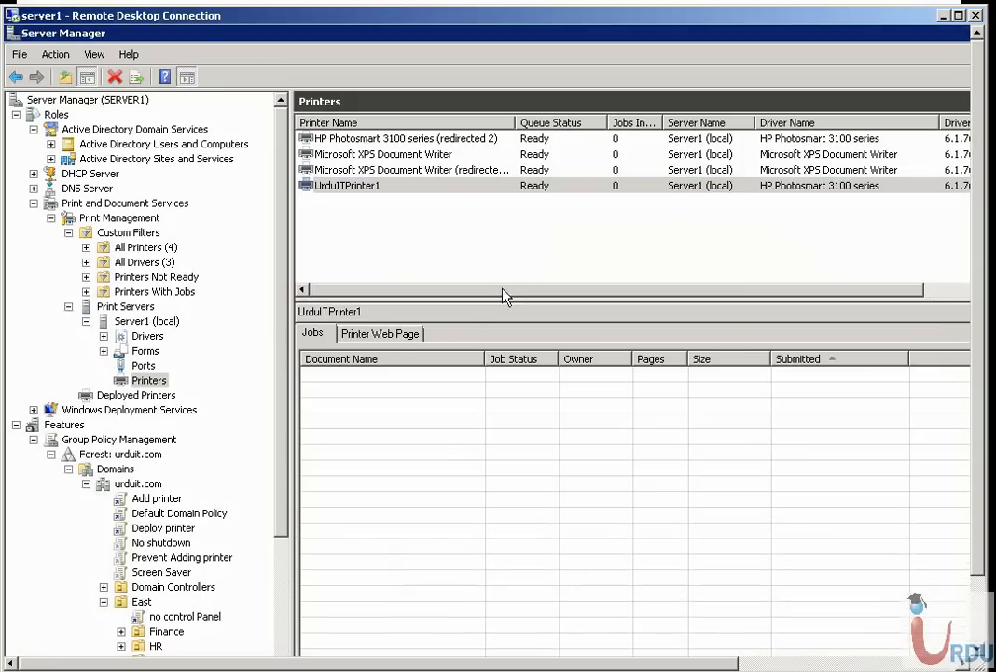
left_click(355, 196)
left_click(367, 419)
Browse the built-in custom filters: All Drivers, All Printers, Printers Not Ready and Printers With Jobs
left_click(133, 308)
left_click(128, 233)
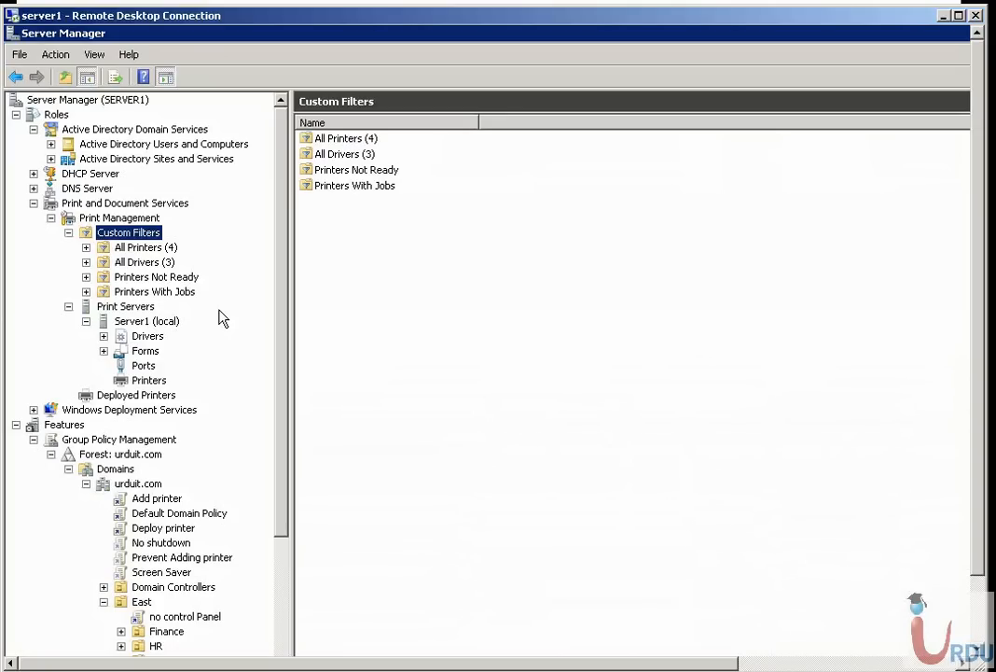
left_click(140, 262)
left_click(141, 247)
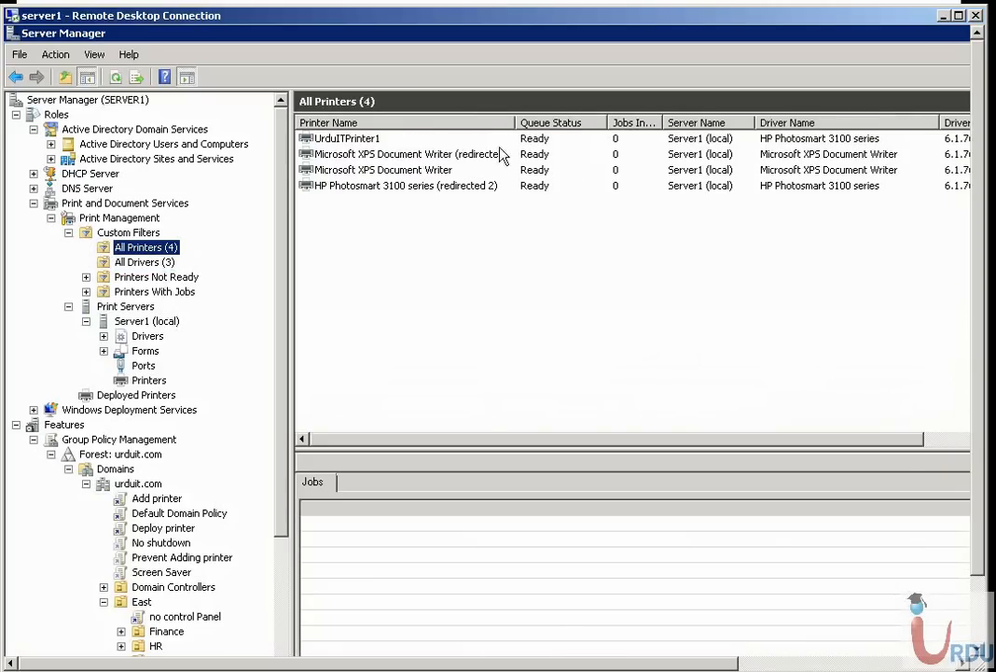
left_click(145, 277)
left_click(148, 292)
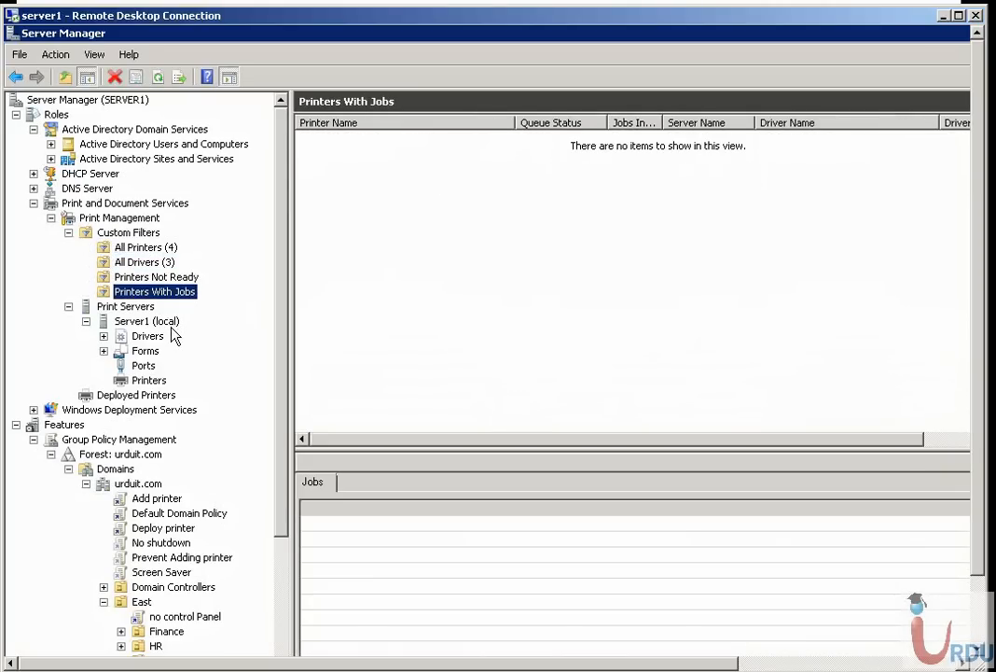
Start a new custom printer filter named "Jam Prints" with the description "printers with Jam pages"
right_click(144, 232)
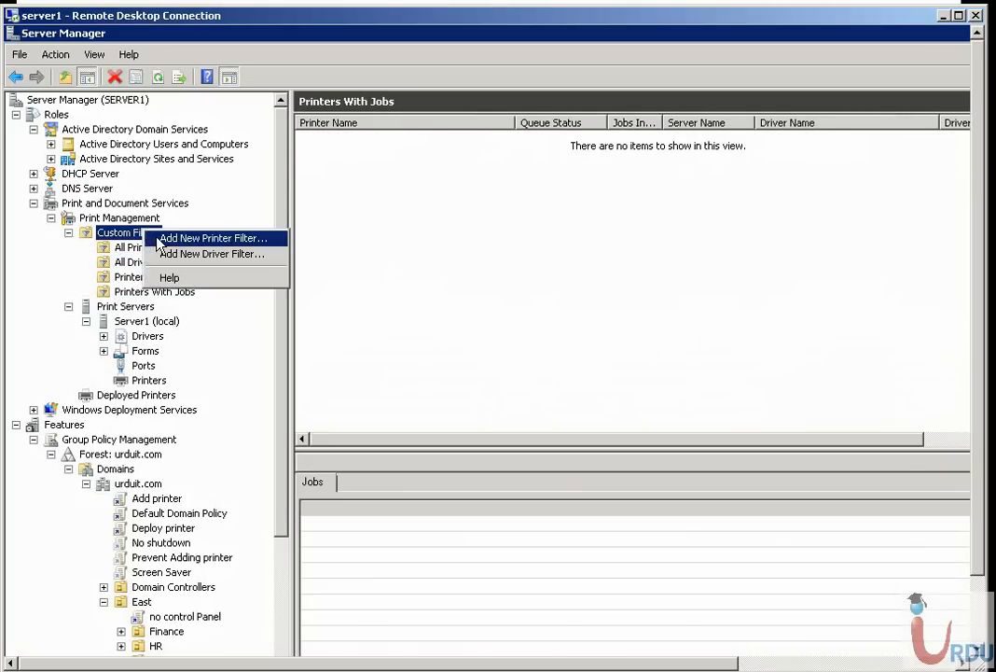
left_click(159, 242)
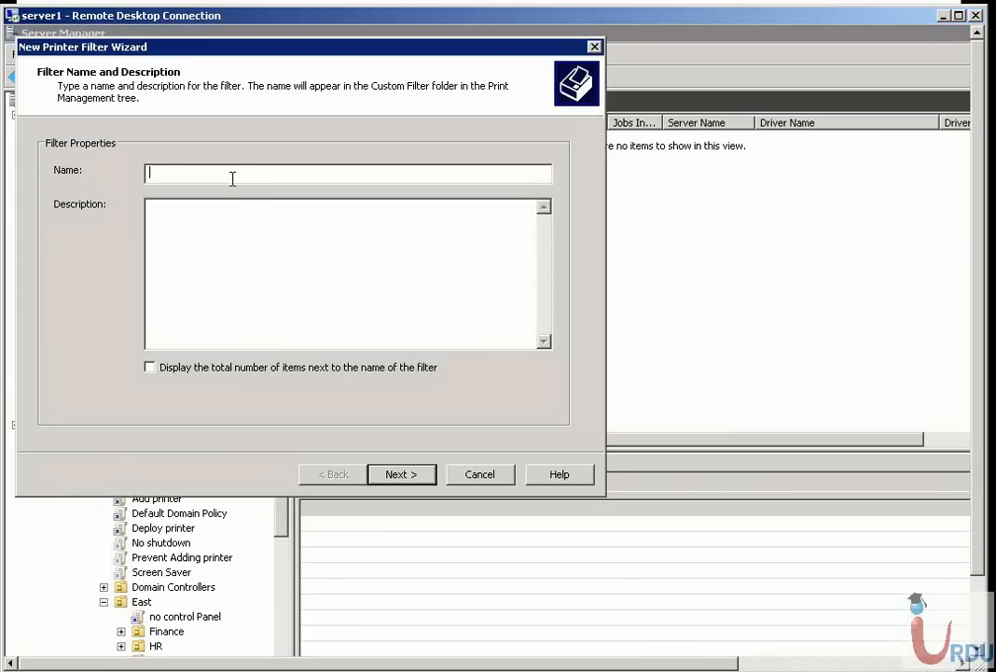
type("Jam Prints")
left_click(258, 214)
type("printers with Jam pages")
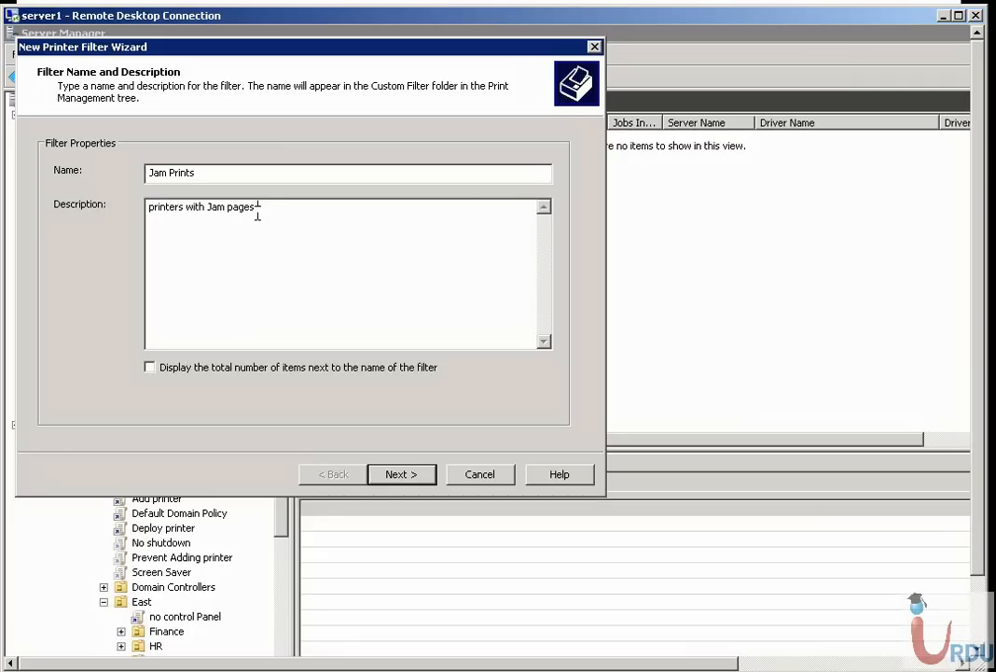
left_click_drag(260, 212, 116, 199)
left_click(245, 244)
left_click(293, 239)
left_click(399, 474)
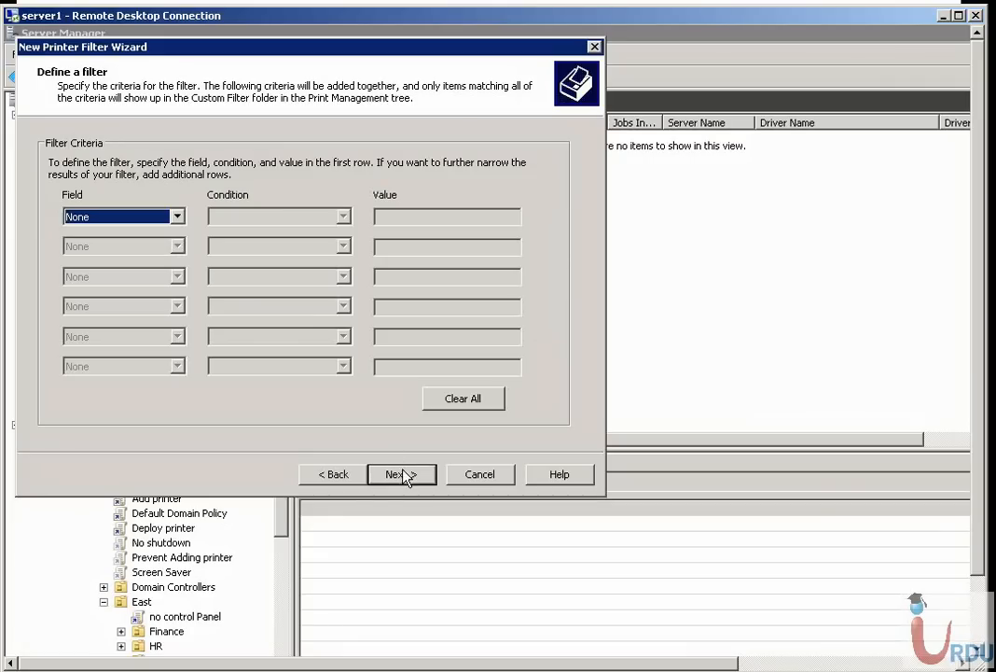
Define the filter criterion as Queue Status is exactly Paper Jam, and finish the filter without notifications
left_click(178, 216)
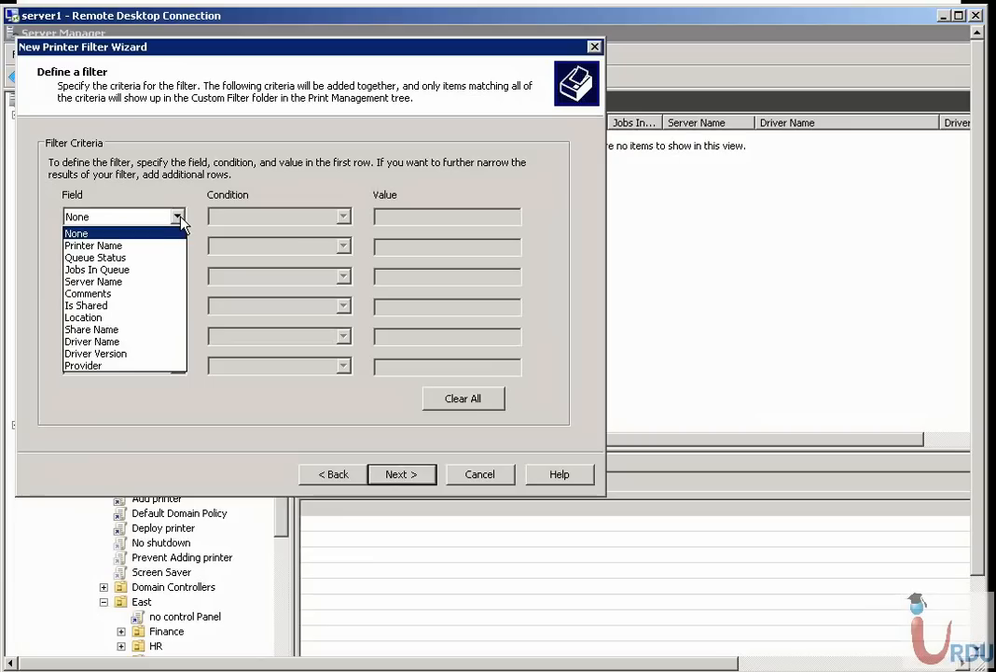
left_click(179, 47)
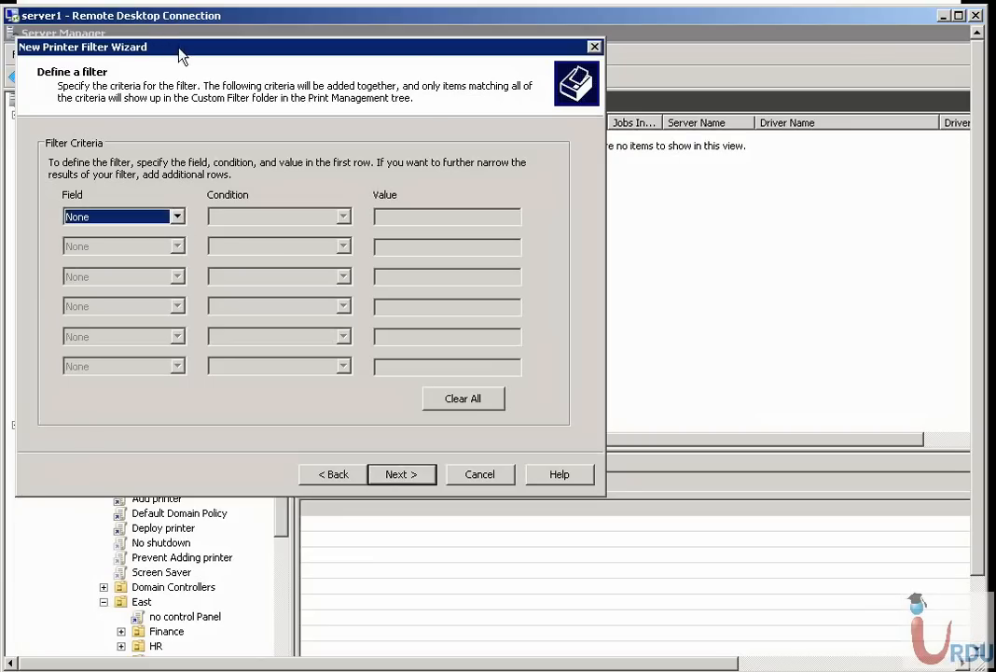
left_click_drag(409, 53, 770, 155)
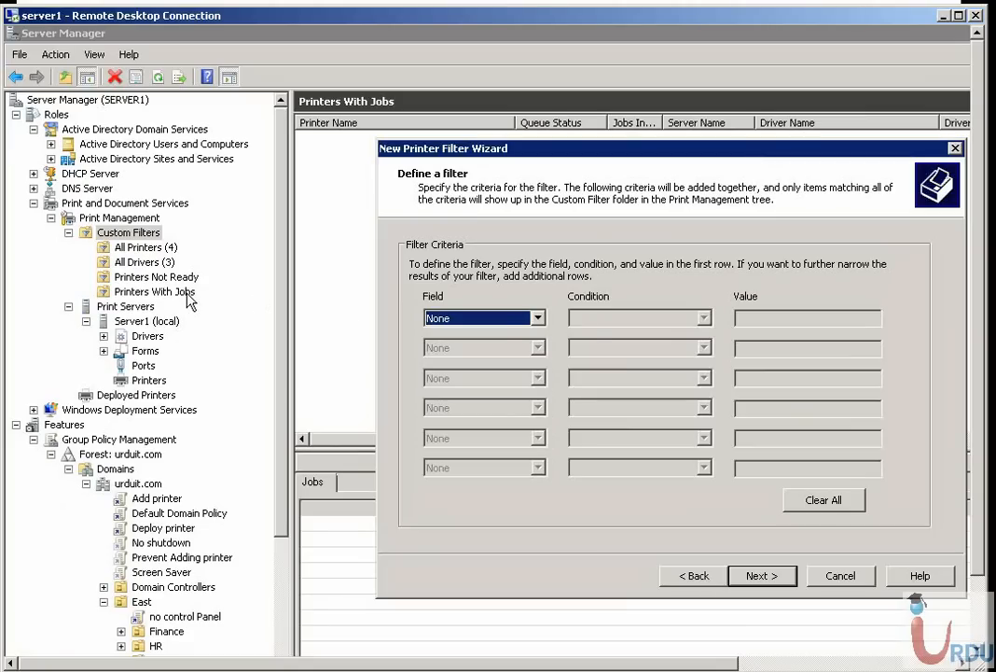
left_click(537, 318)
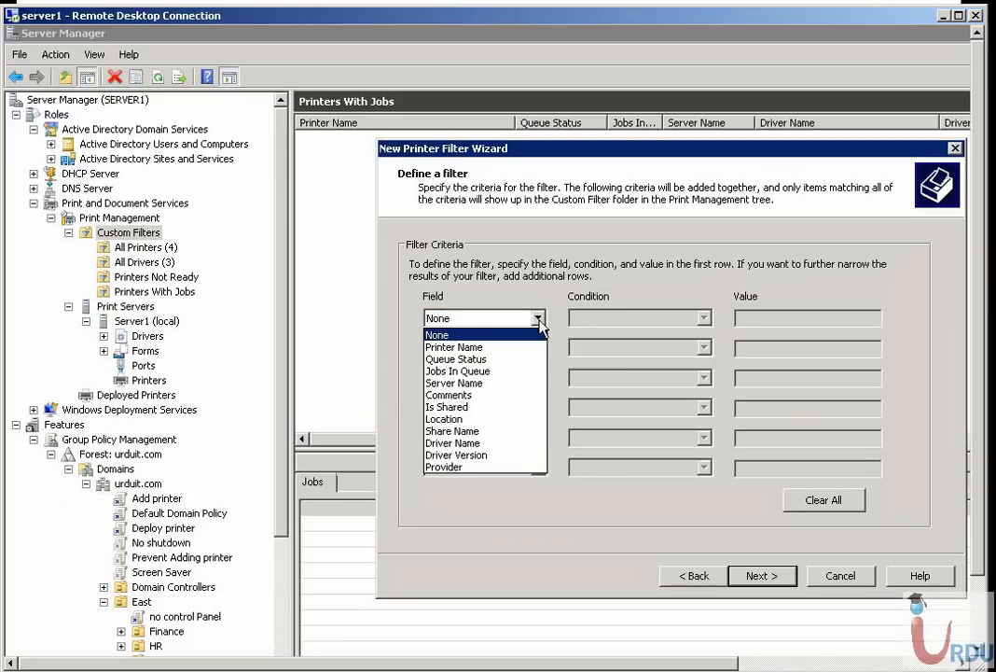
left_click(482, 362)
left_click(672, 324)
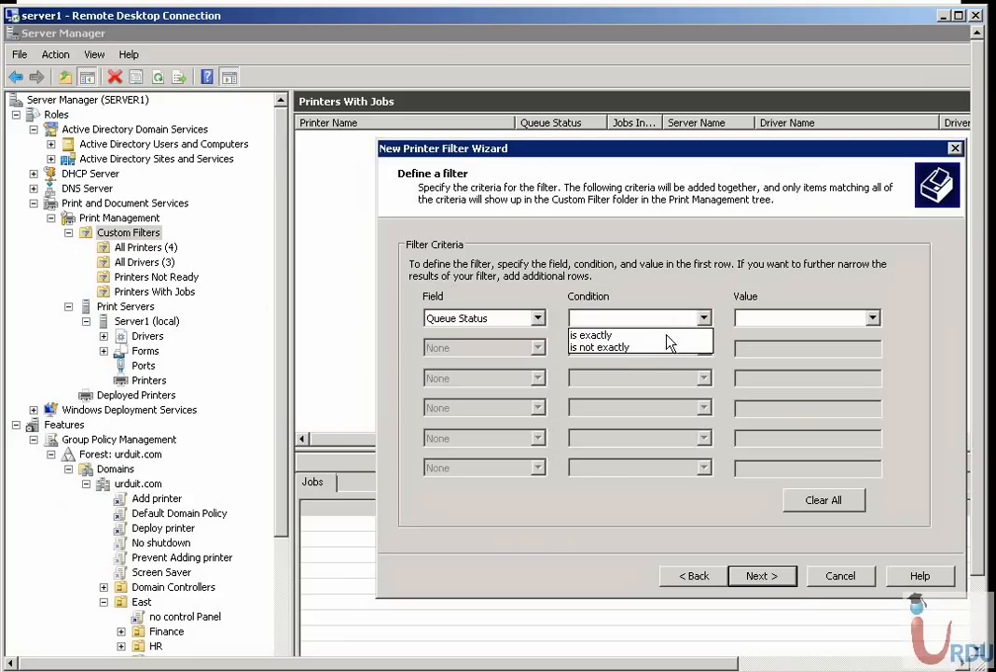
left_click(644, 334)
left_click(819, 318)
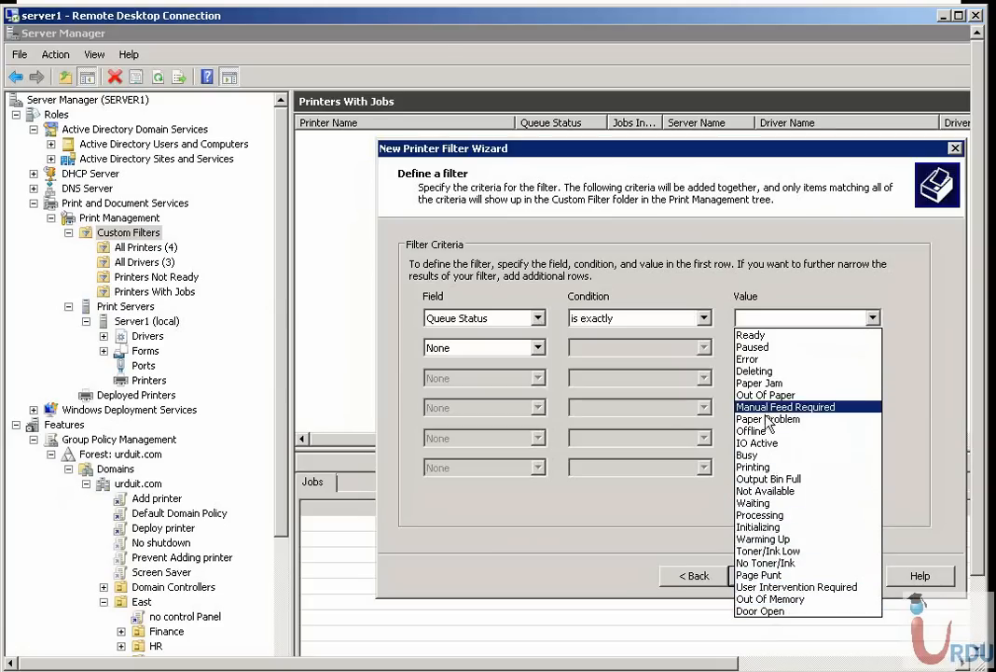
left_click(760, 383)
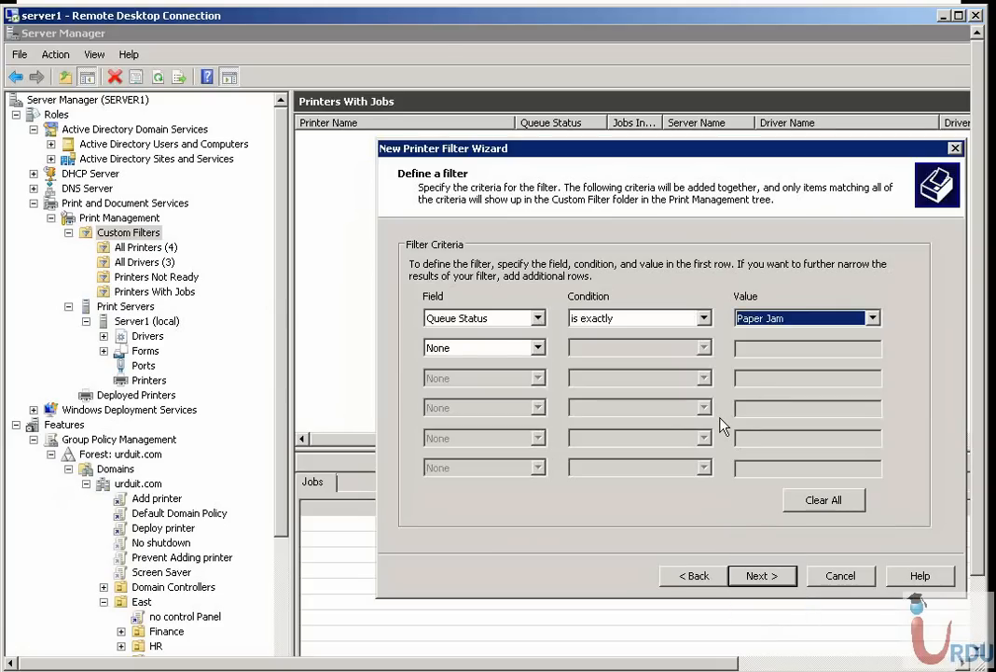
left_click(761, 575)
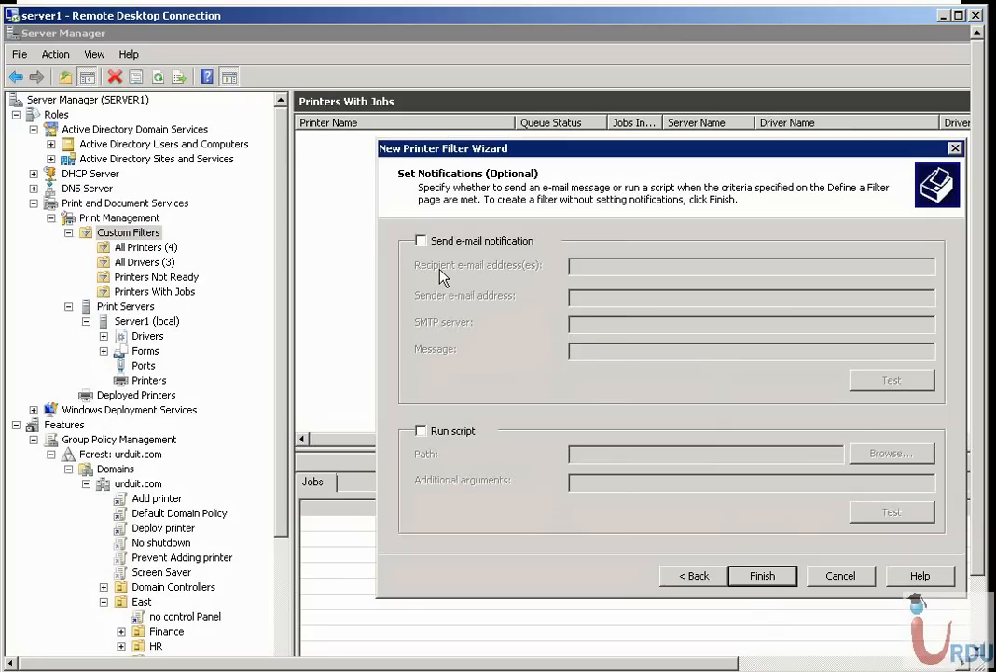
left_click(765, 577)
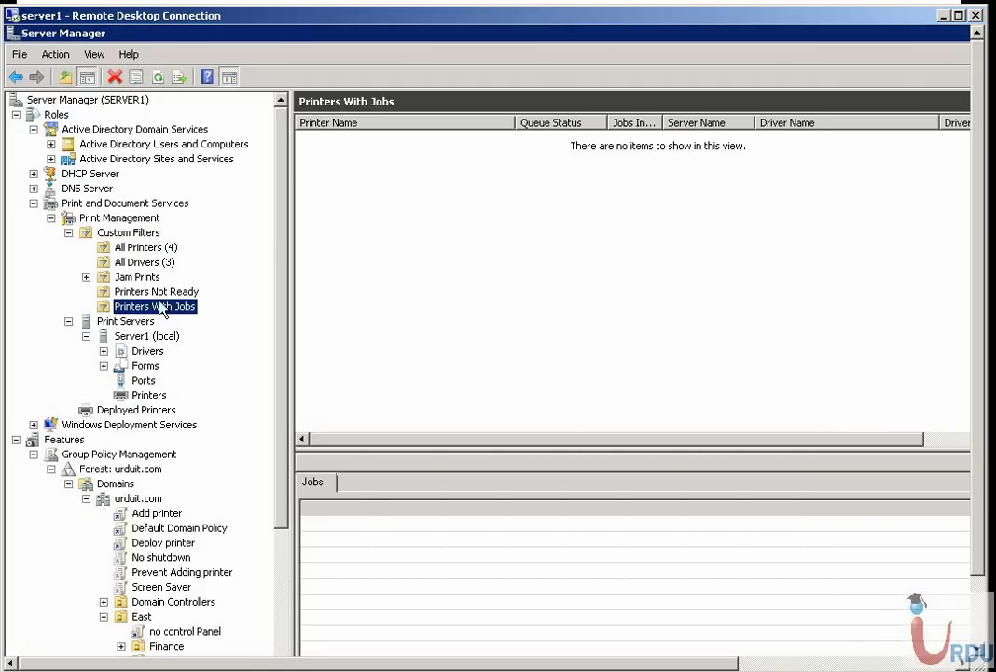
Open the Jam Prints filter and review its general, notification and filter criteria properties without changing them
left_click(120, 278)
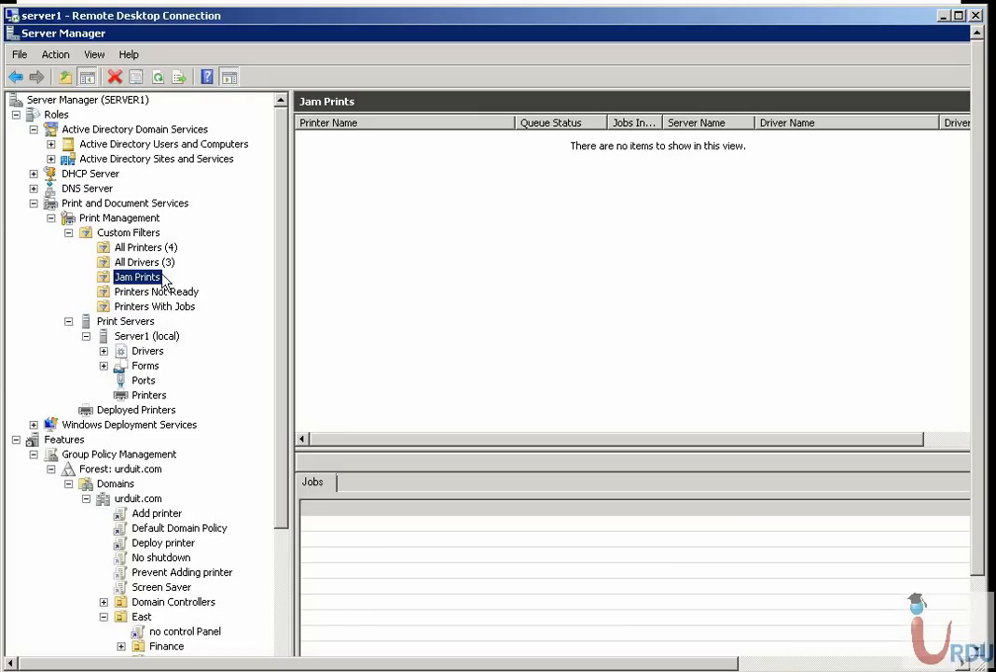
right_click(142, 277)
left_click(182, 370)
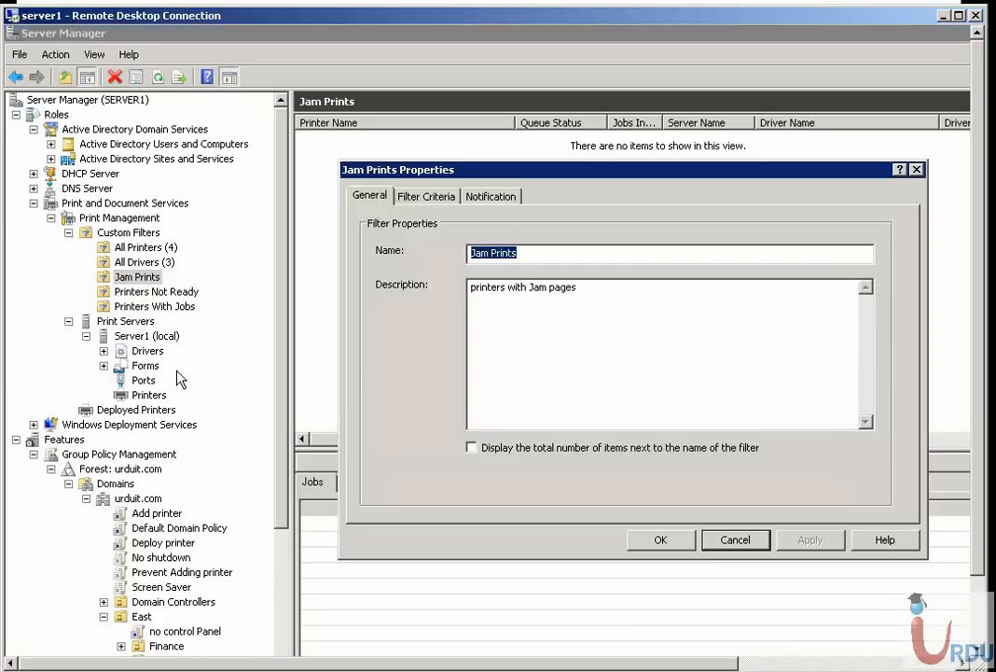
left_click(495, 196)
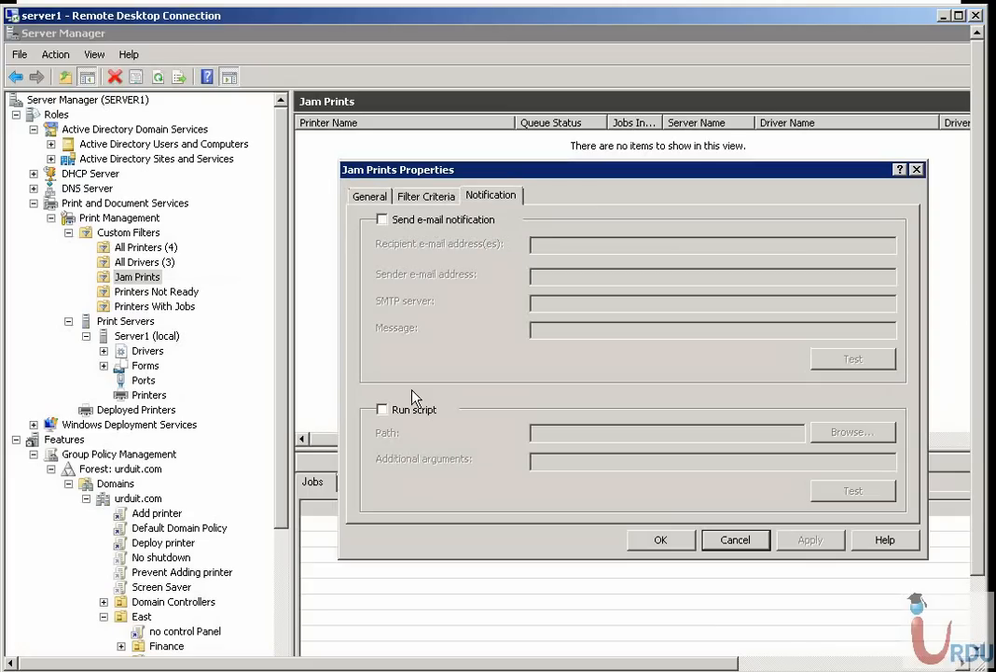
left_click(426, 197)
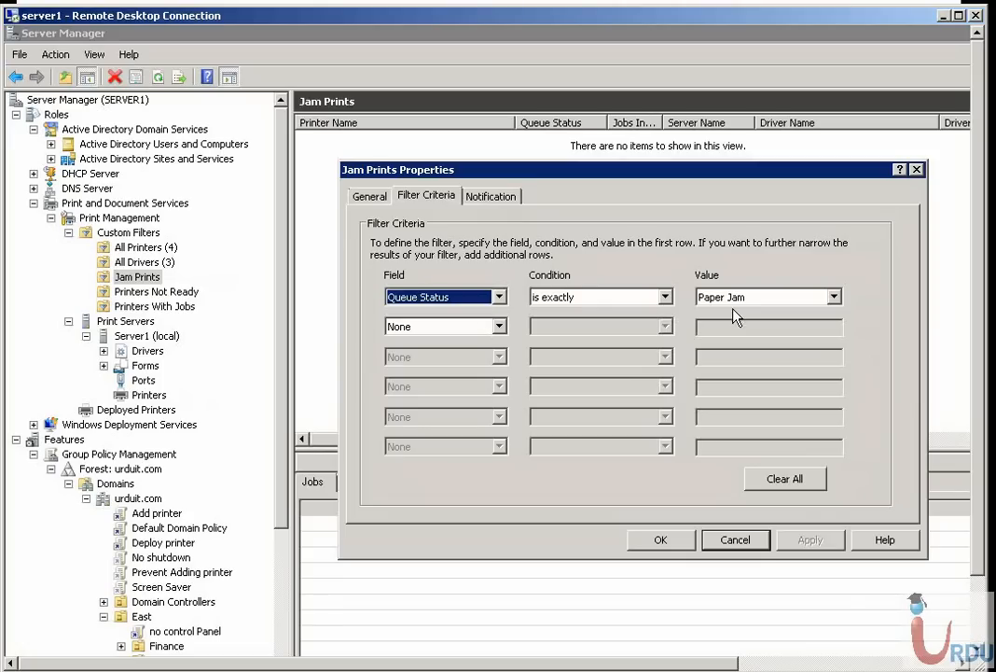
left_click(734, 541)
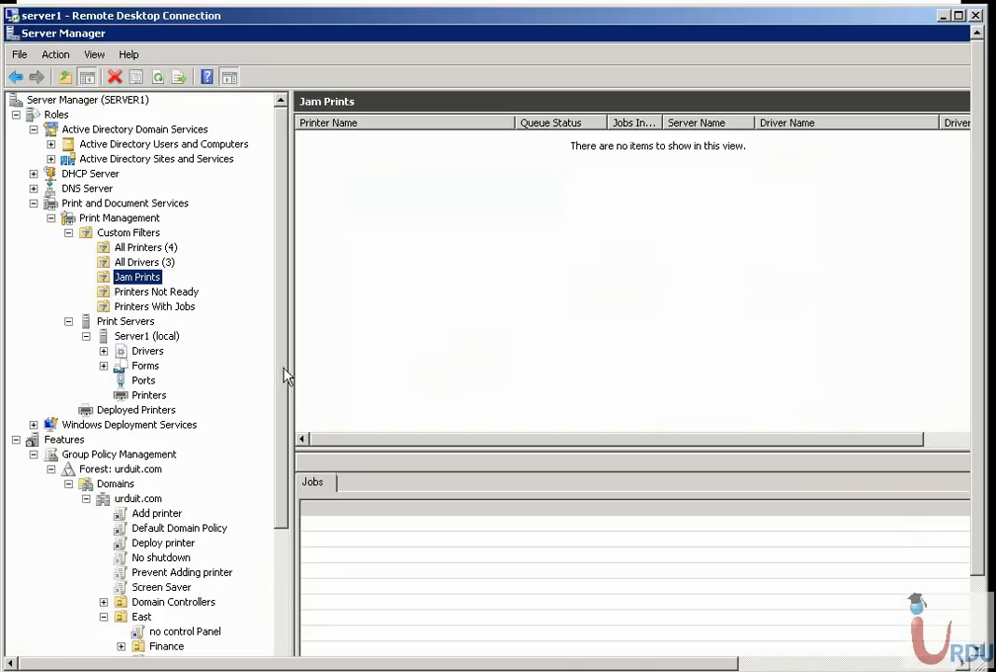
scroll(167, 407, "down", 3)
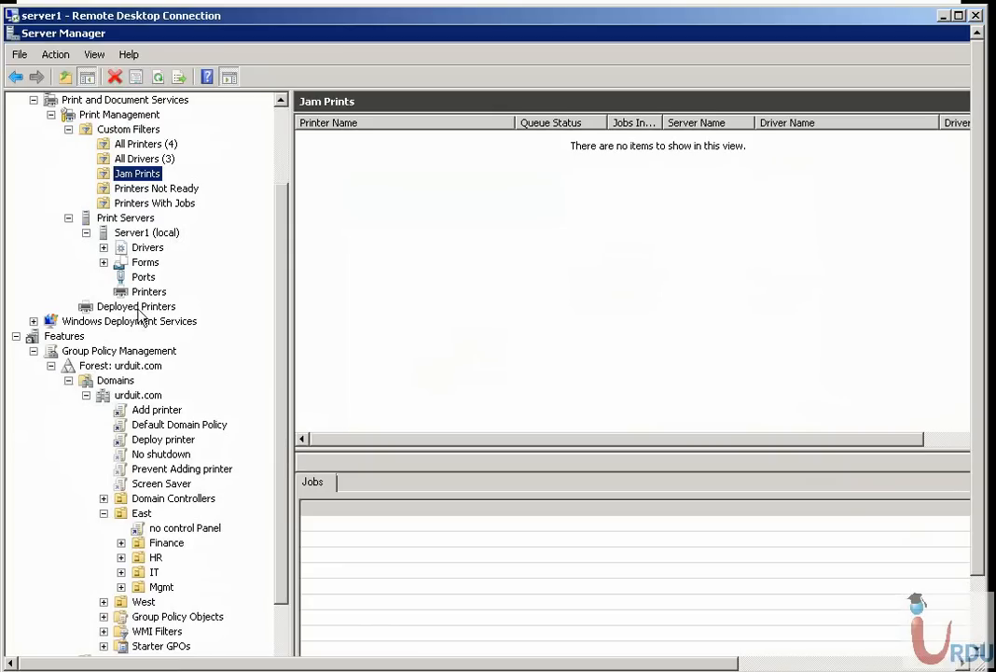
Review the deployed printers and Server1's printer list, enlarging the list and jobs panes and checking which commands UrduITPrinter1 offers
left_click(136, 307)
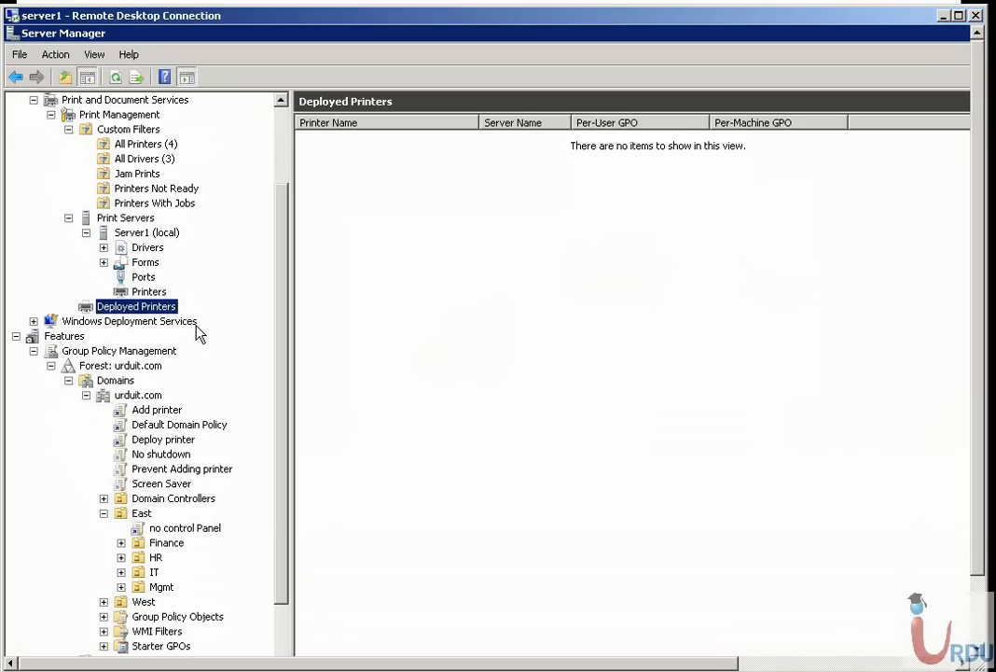
left_click(148, 291)
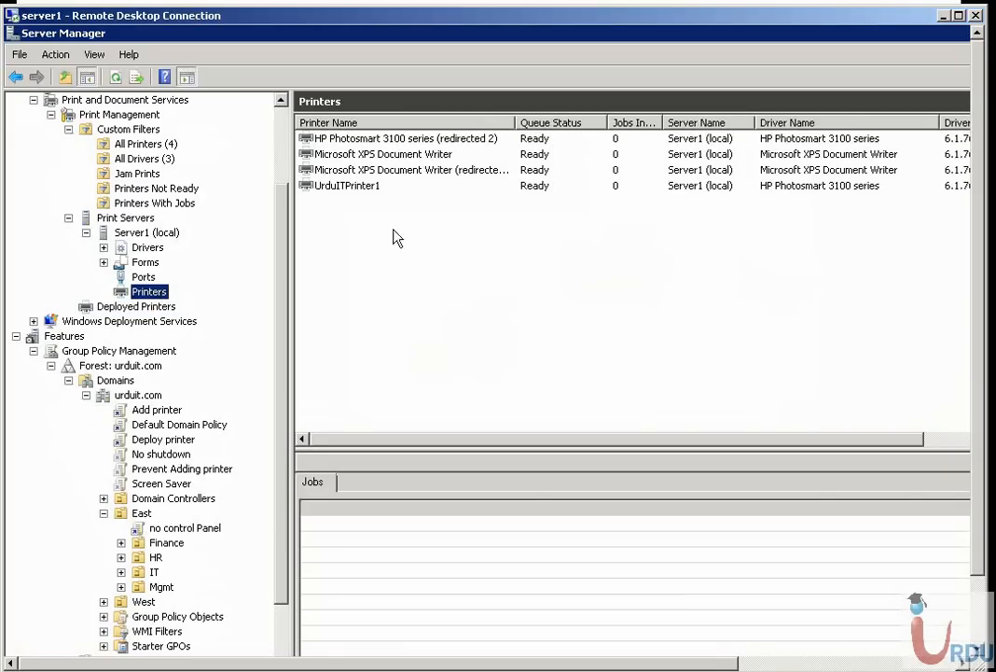
left_click(356, 191)
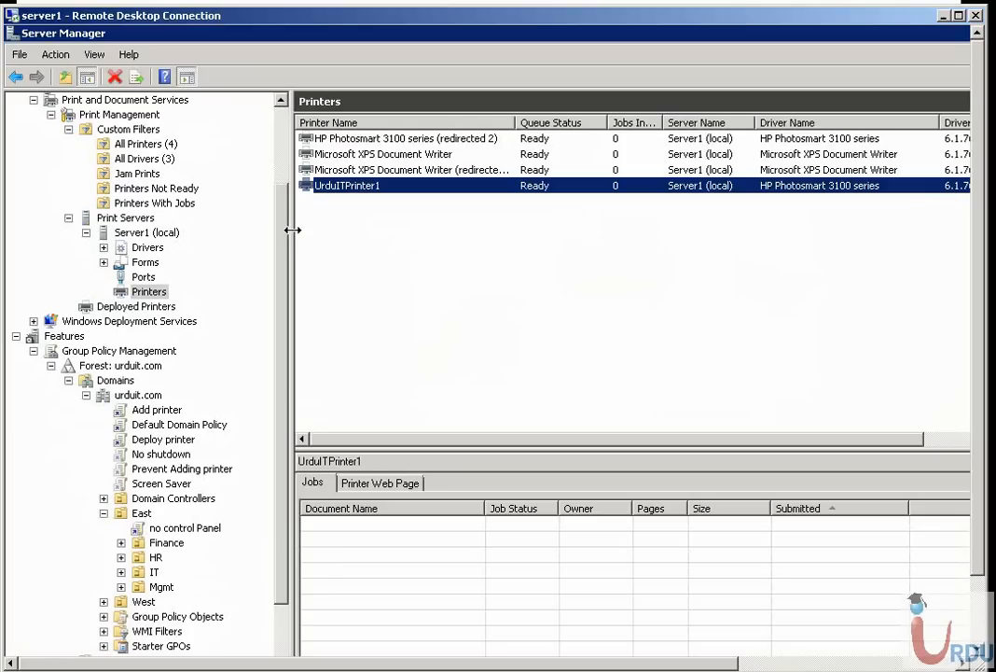
left_click_drag(289, 228, 225, 234)
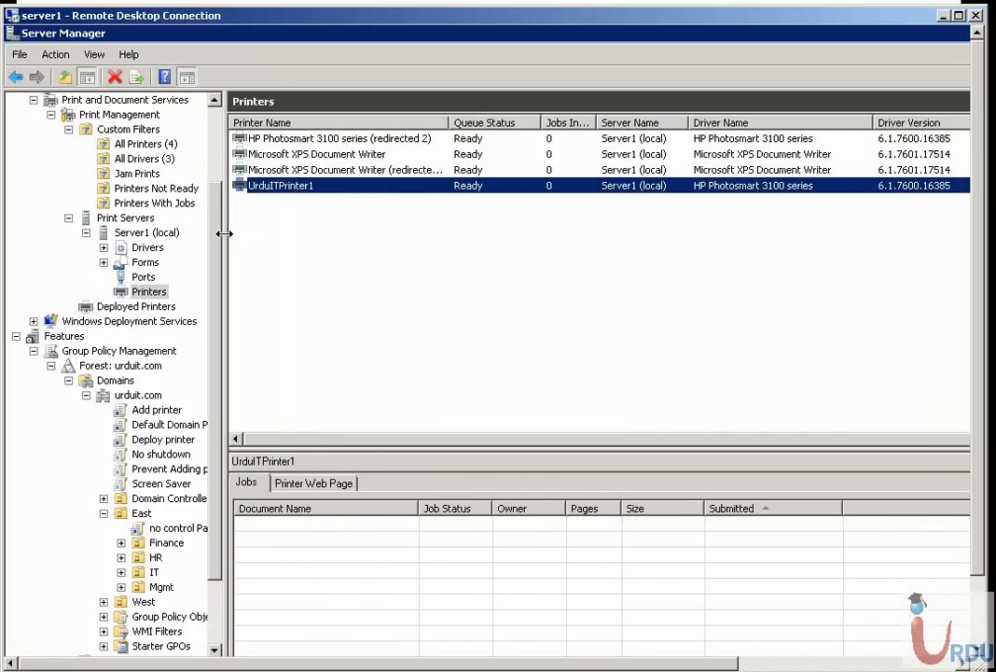
left_click_drag(338, 449, 333, 311)
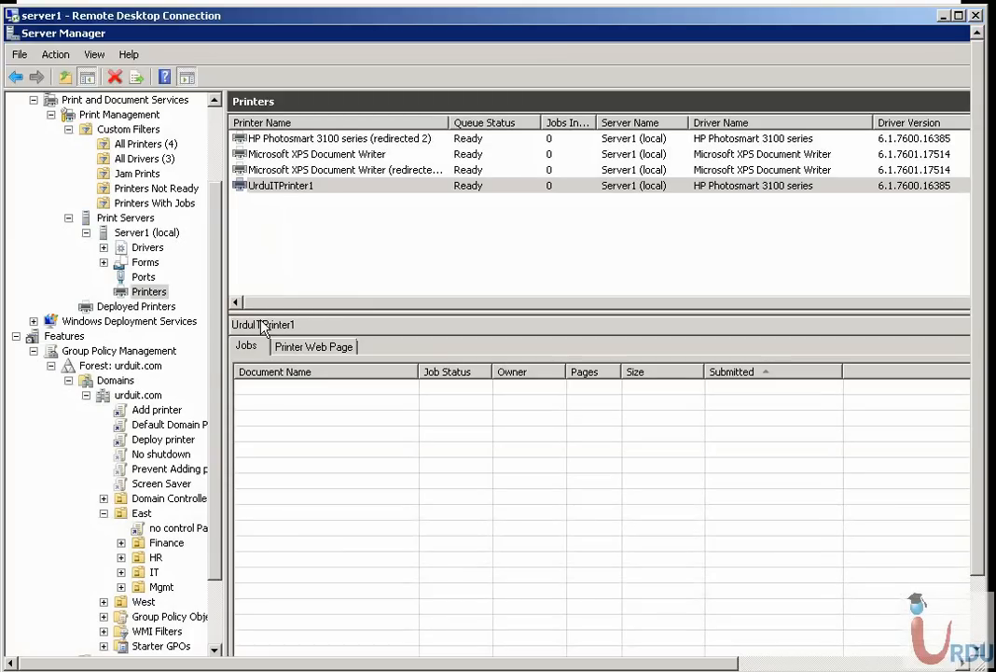
right_click(280, 187)
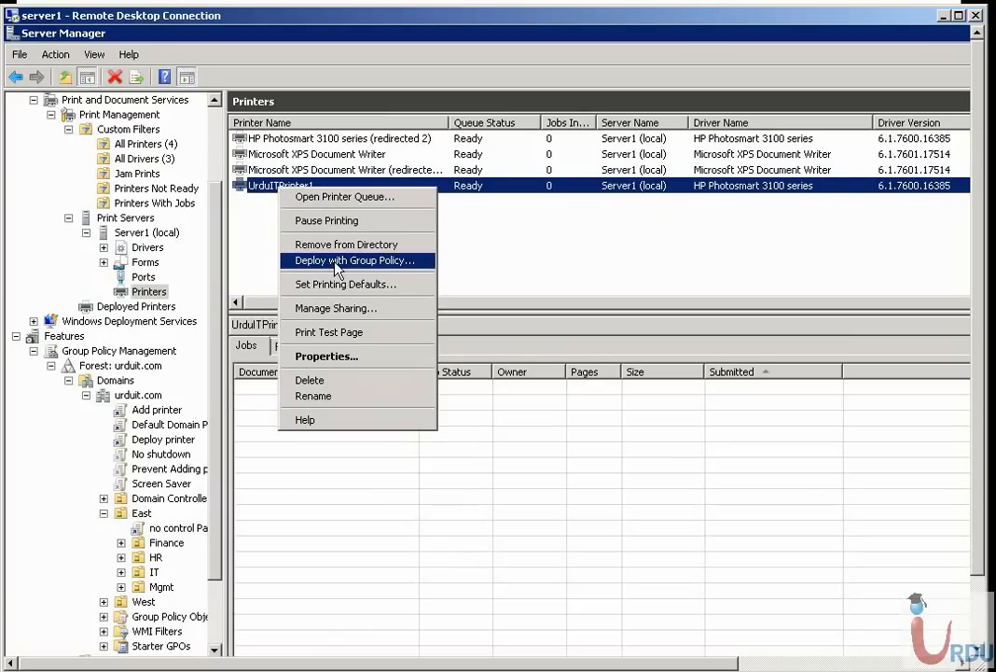
left_click(442, 282)
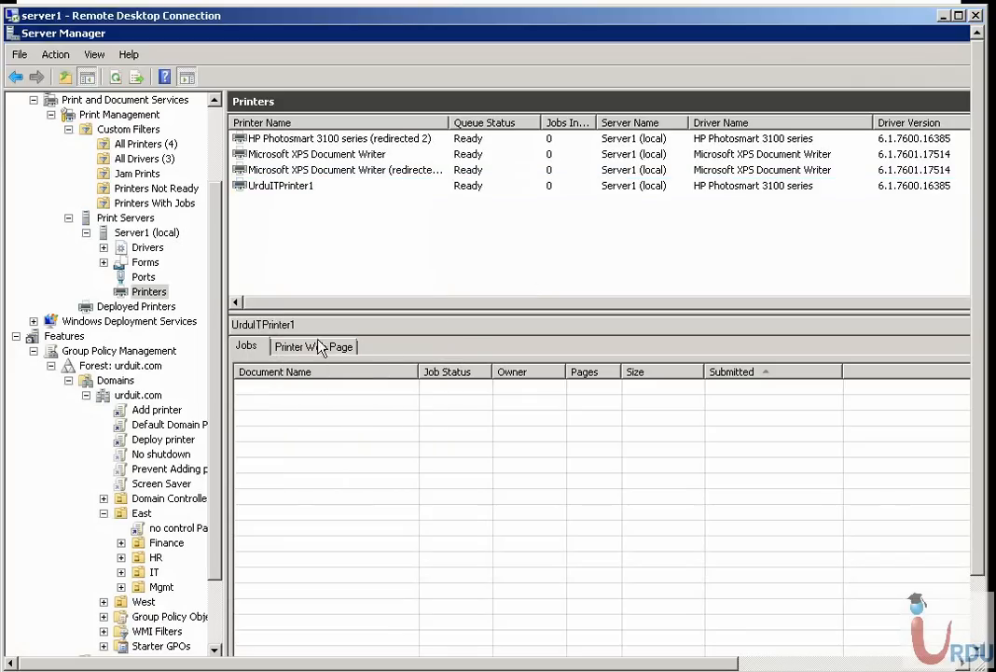
Check the East organizational unit's linked Group Policy Objects and policy commands, and view the deployed printers list
left_click(114, 381)
left_click(140, 498)
left_click(140, 513)
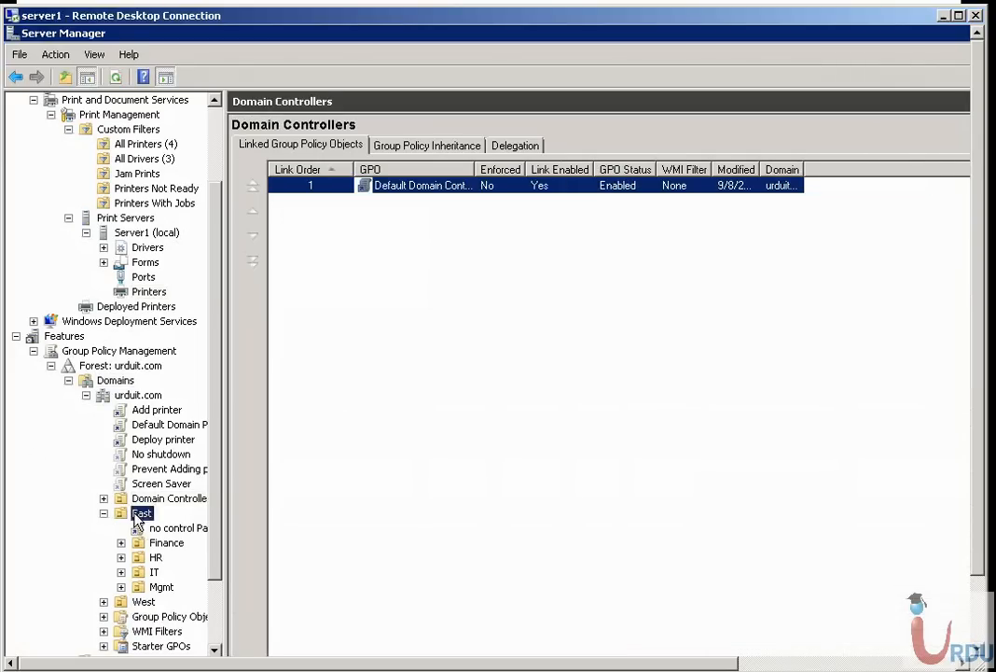
right_click(138, 514)
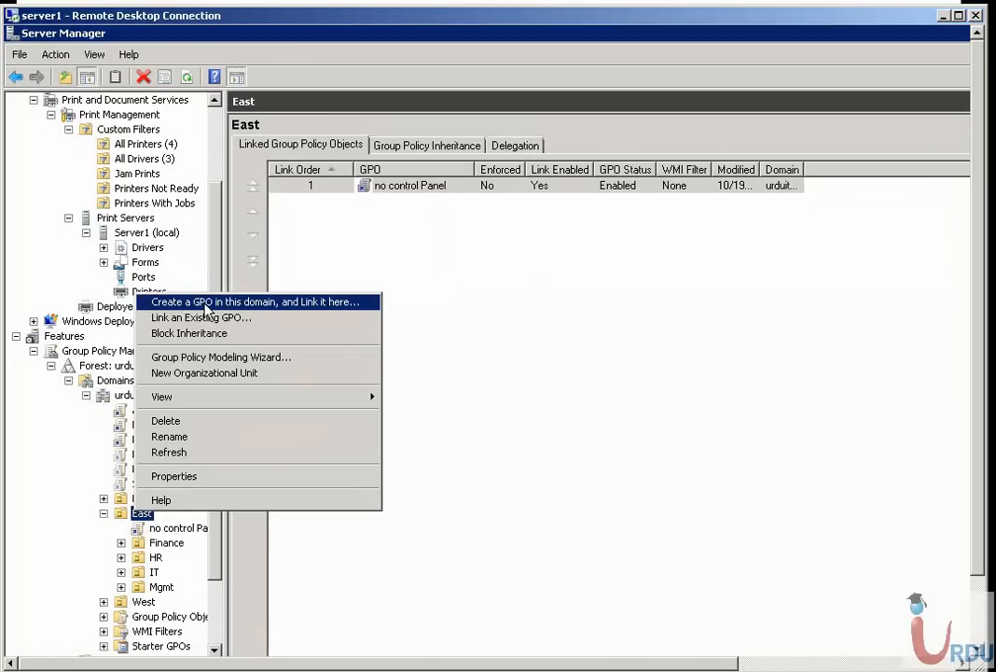
left_click(376, 255)
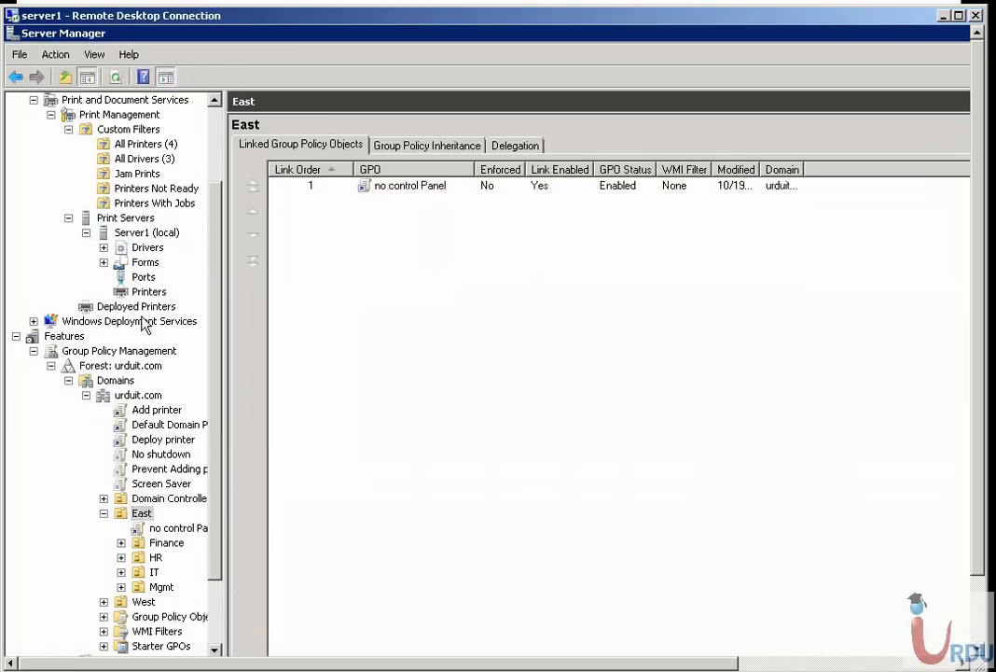
left_click(130, 306)
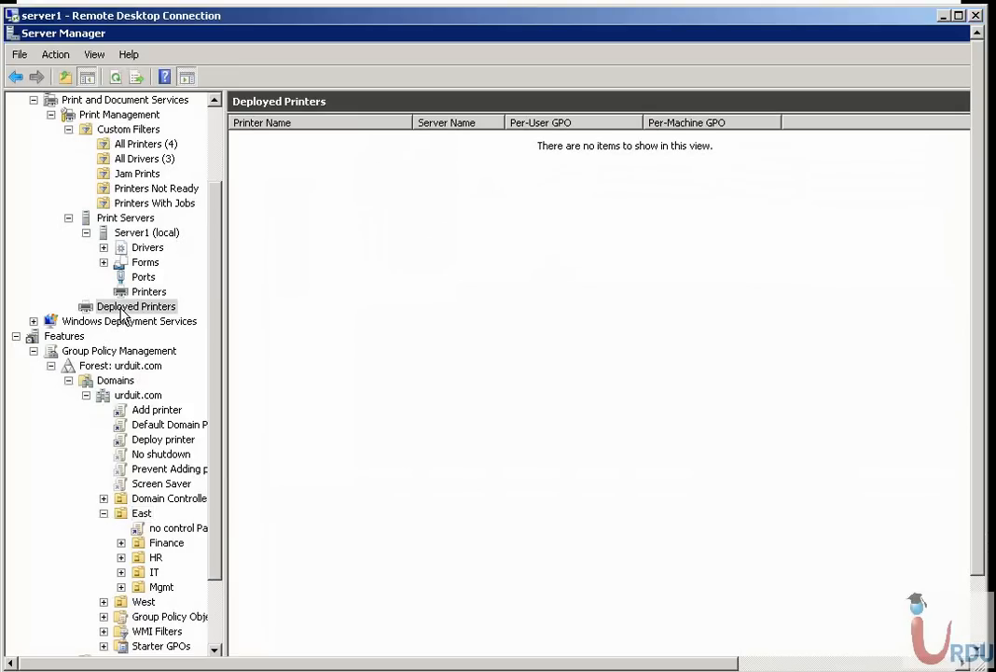
Start deploying UrduITPrinter1 from Server1's printers with Group Policy
left_click(147, 291)
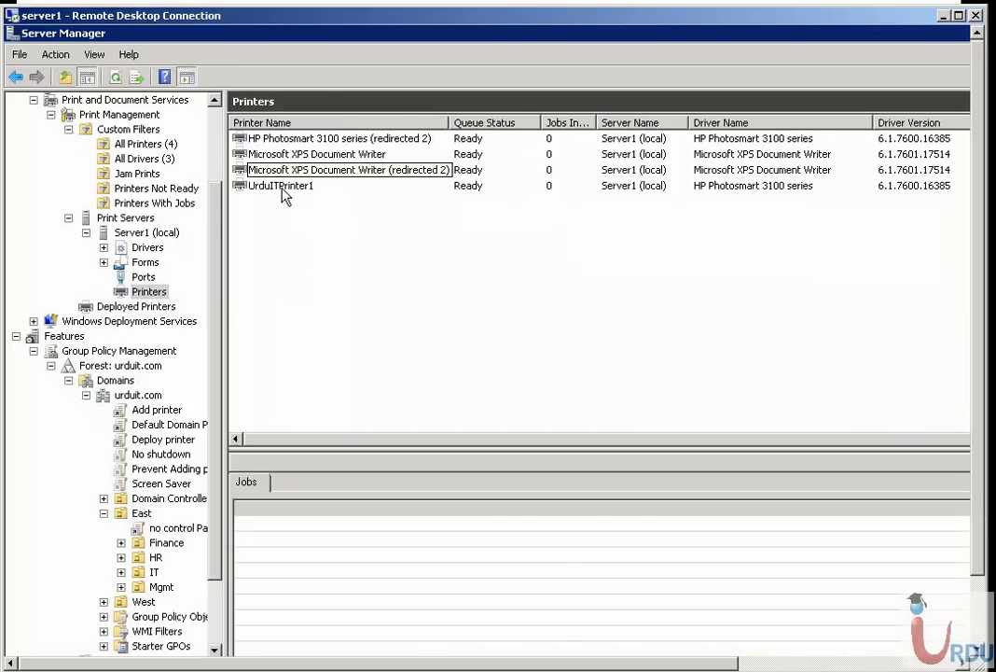
right_click(282, 188)
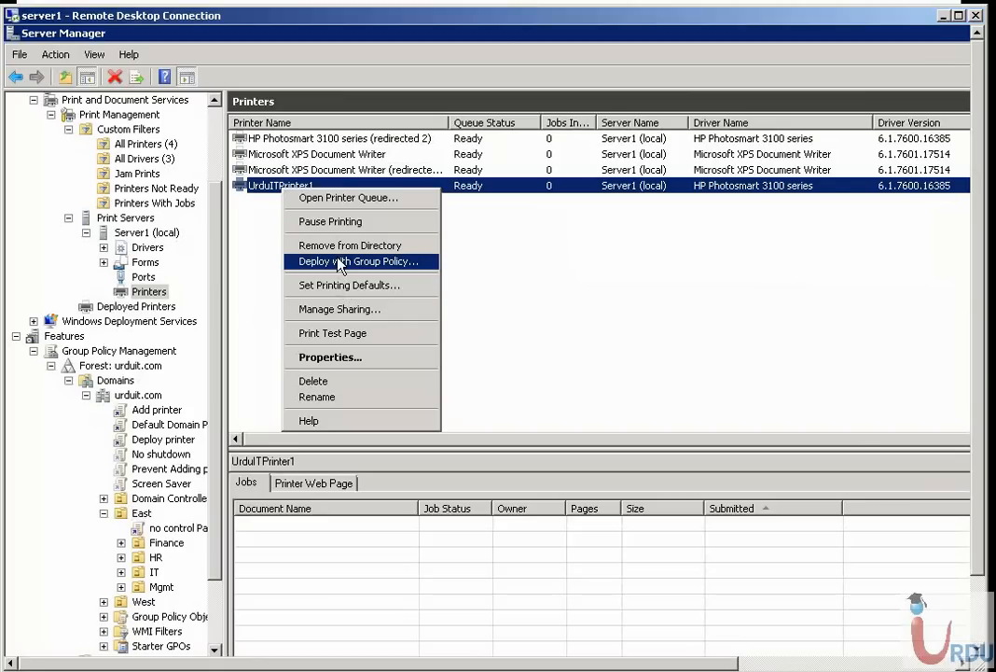
left_click(340, 262)
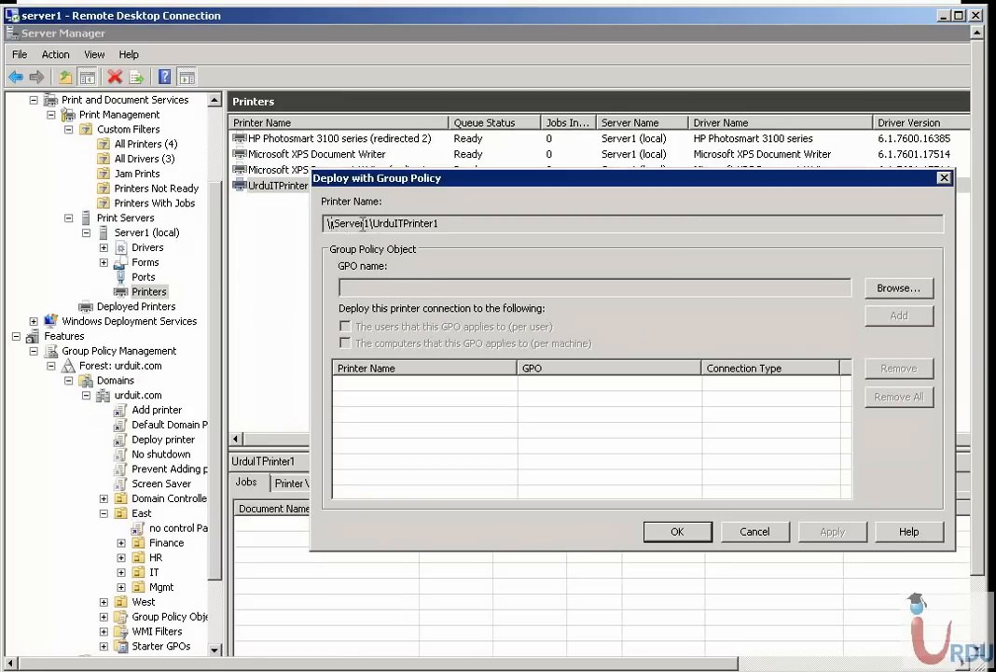
left_click_drag(330, 224, 454, 223)
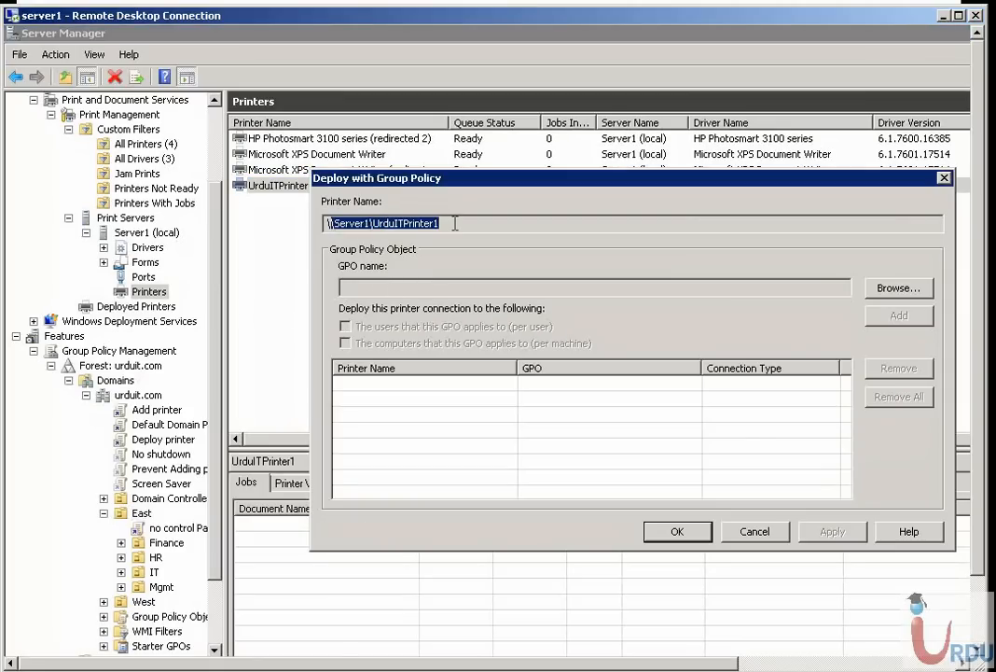
left_click(409, 281)
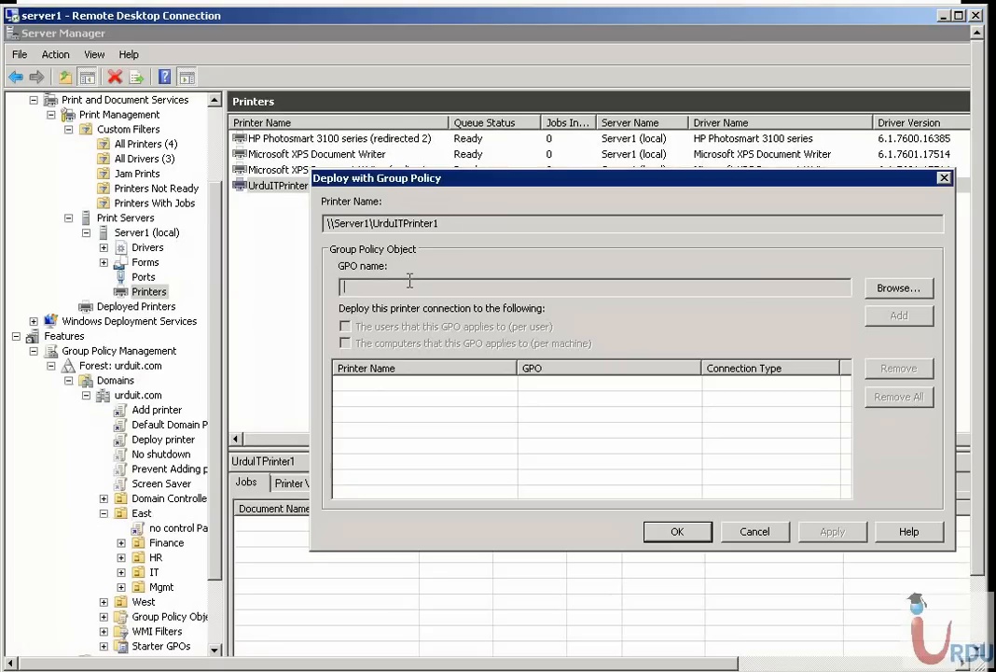
Create a new Group Policy Object named "Deploy Printer" in East.urduit.com and select it for the printer deployment
left_click(898, 288)
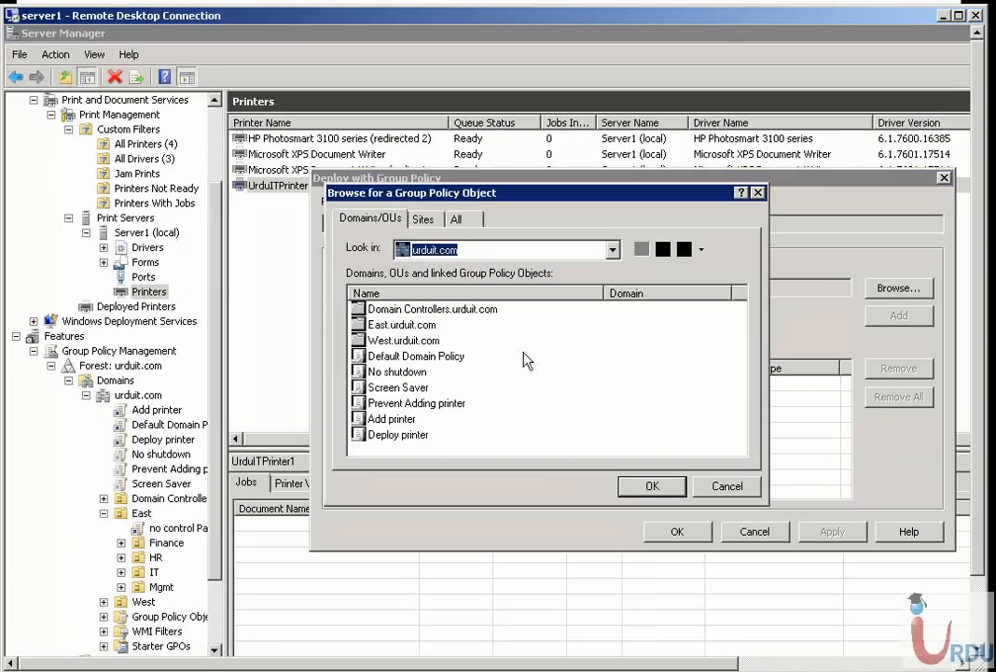
double_click(383, 325)
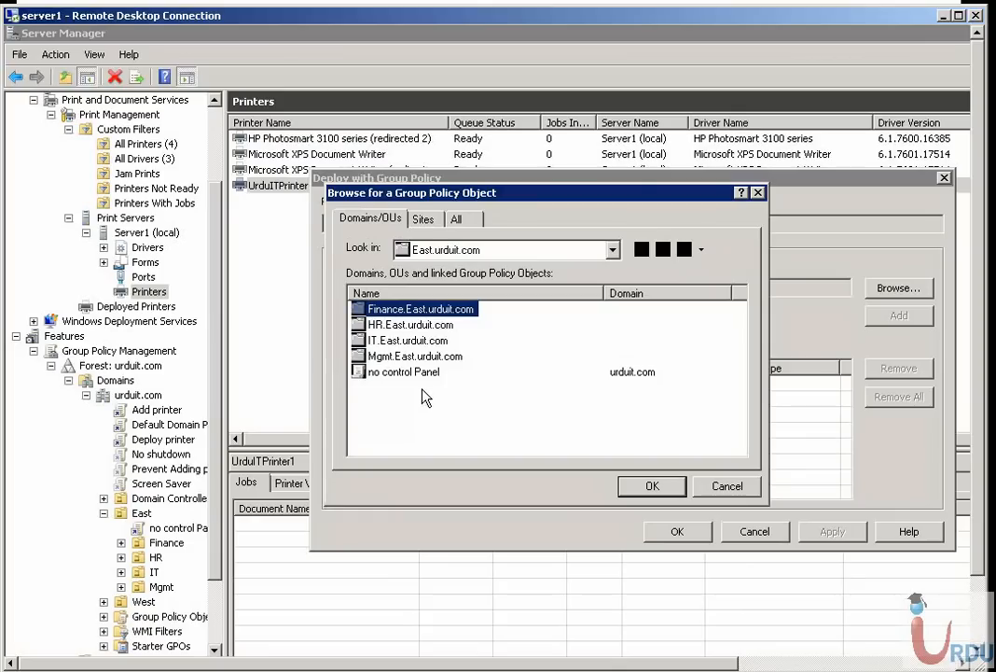
right_click(491, 416)
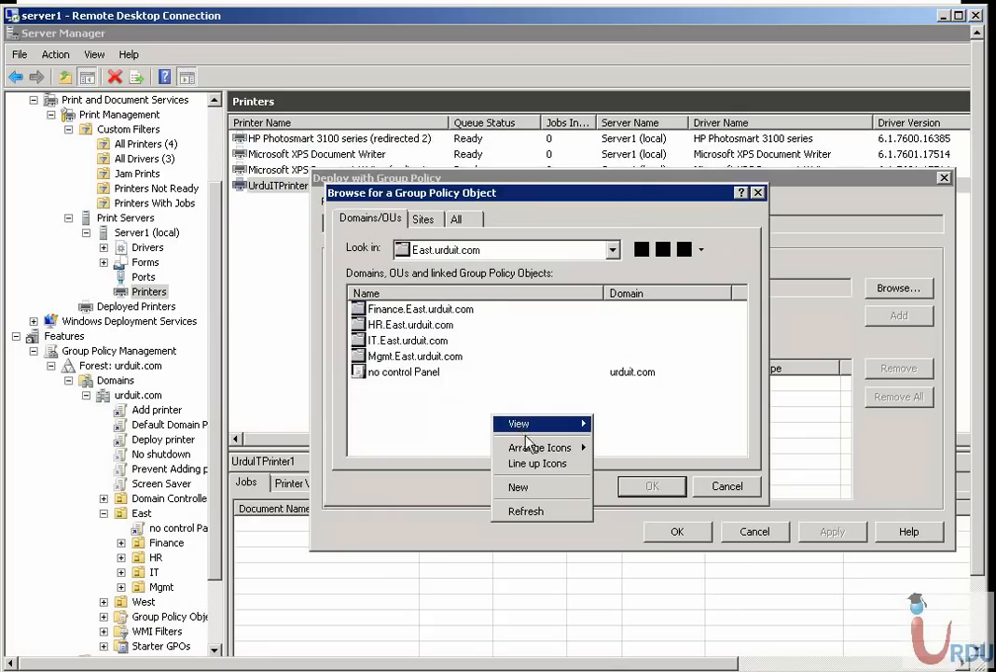
left_click(521, 487)
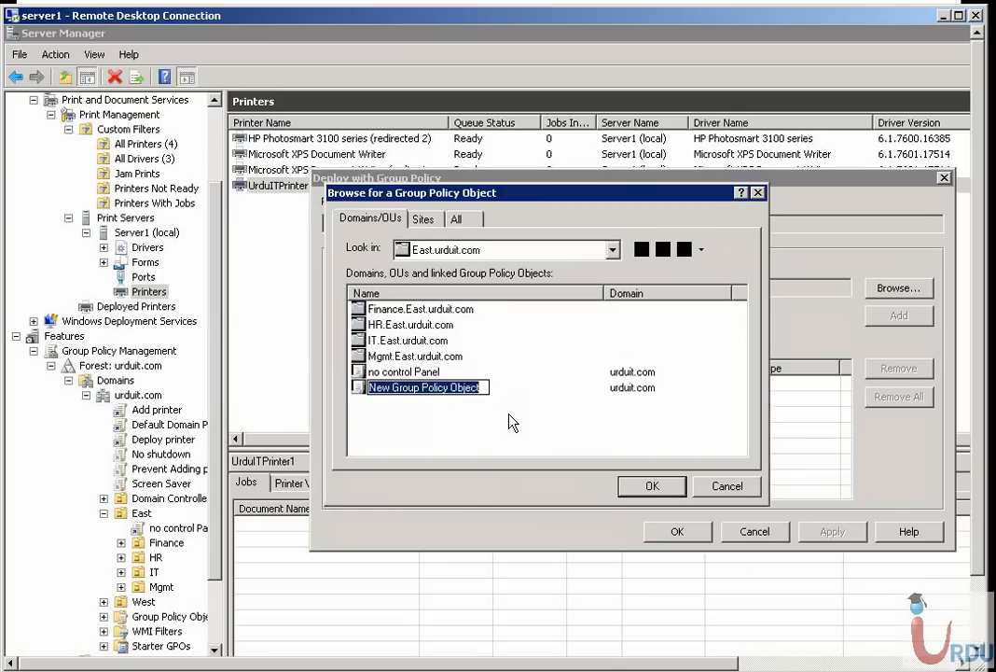
type("Deploy ")
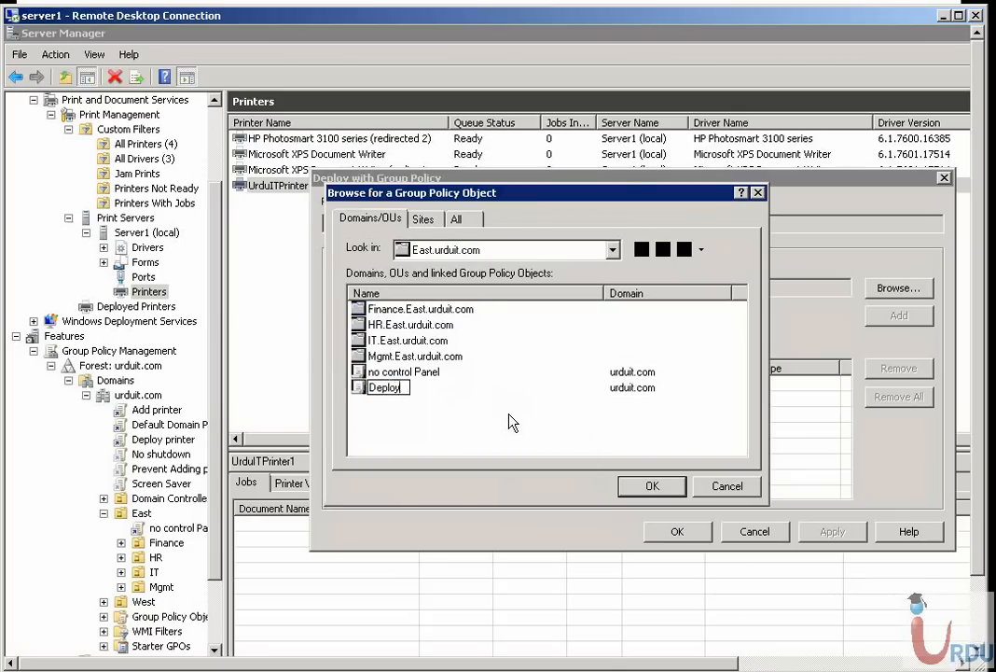
type("Printer")
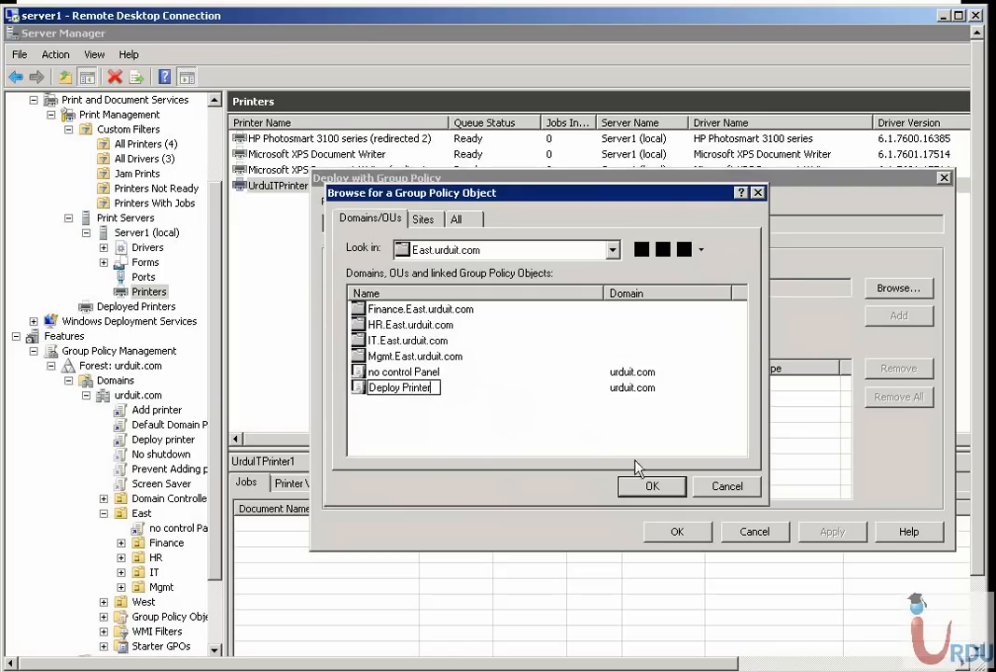
left_click(647, 485)
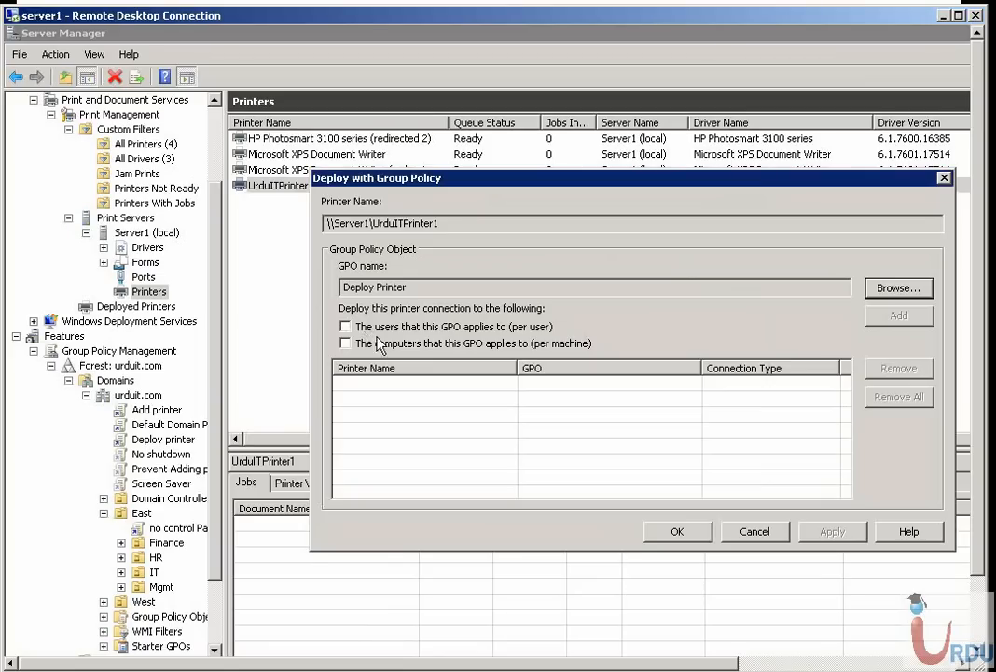
Add the Deploy Printer connection both per user and per machine, and apply the deployment
left_click(345, 327)
left_click(347, 342)
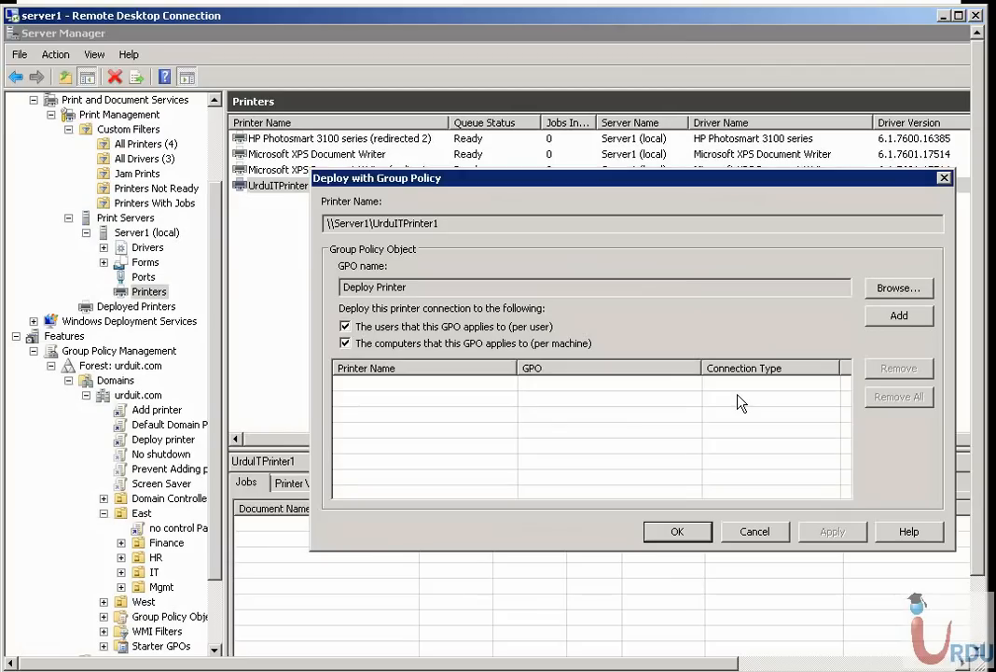
left_click(899, 315)
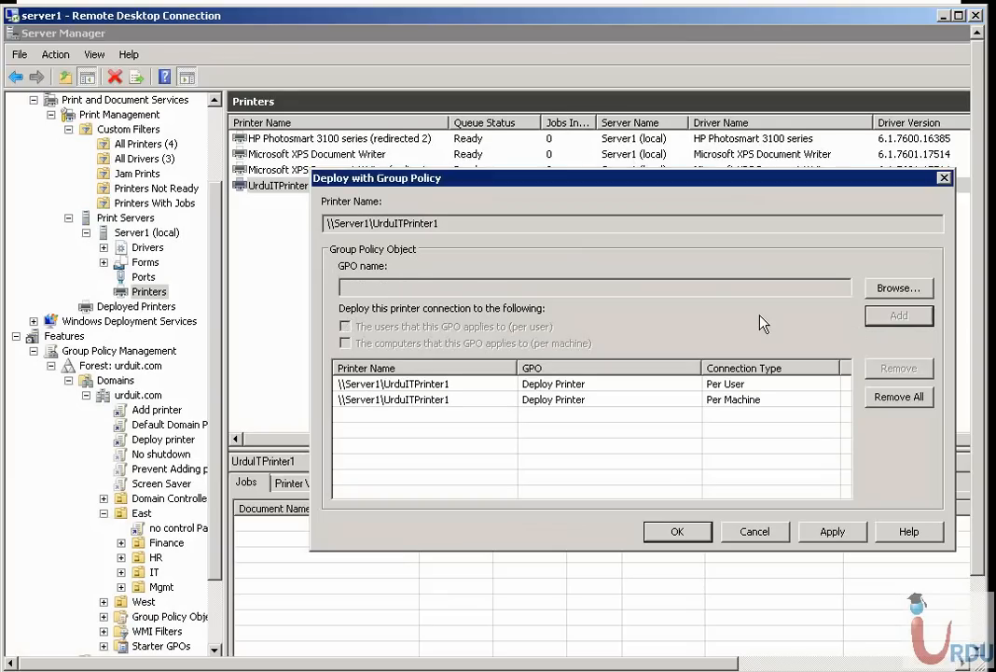
left_click(440, 384)
left_click(446, 400)
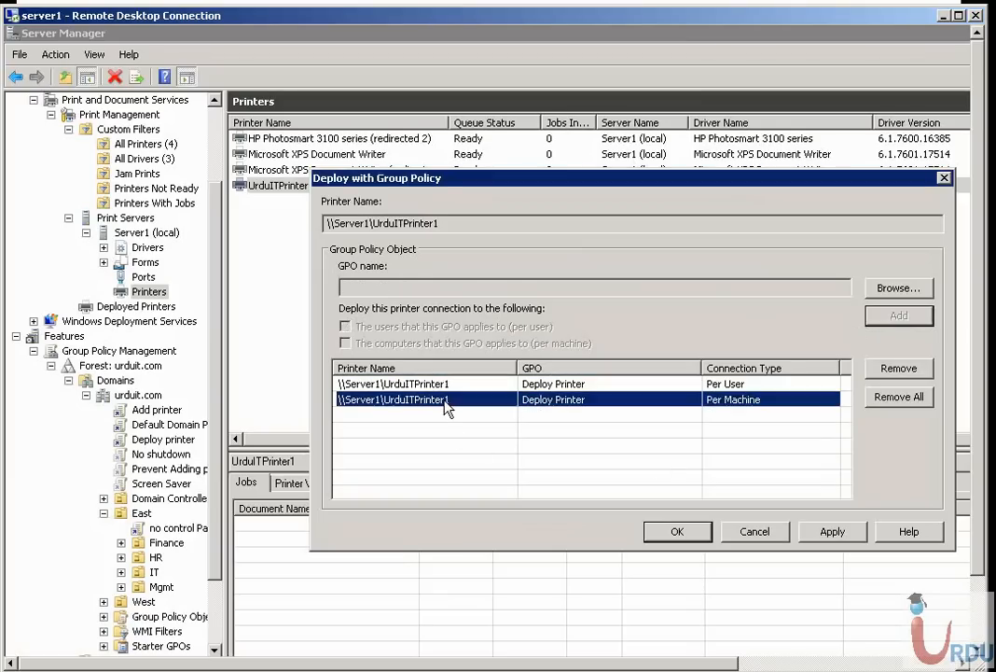
left_click(835, 530)
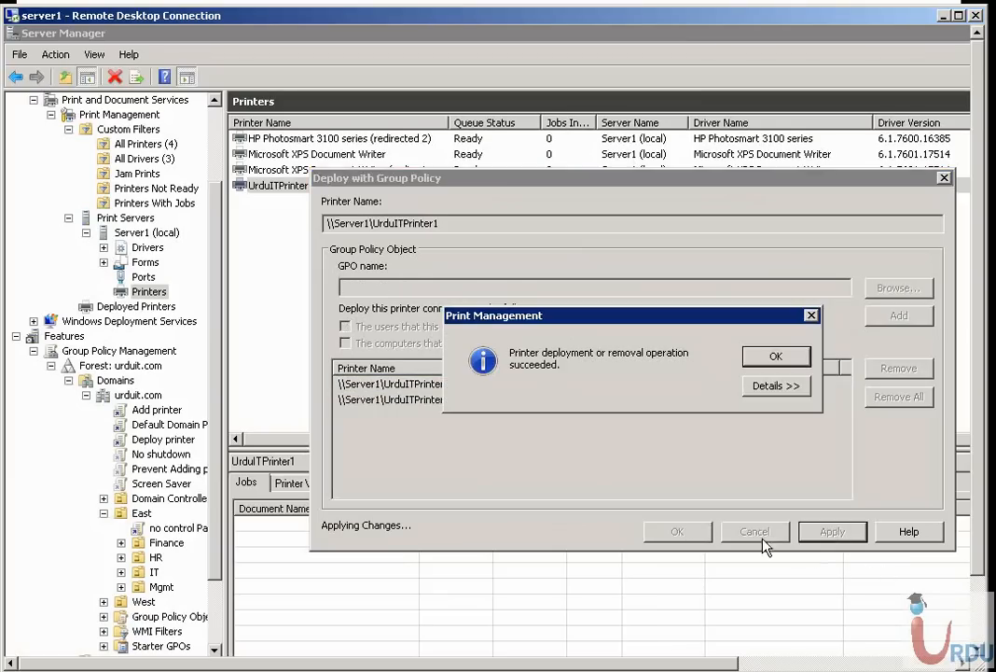
left_click(780, 358)
left_click(668, 532)
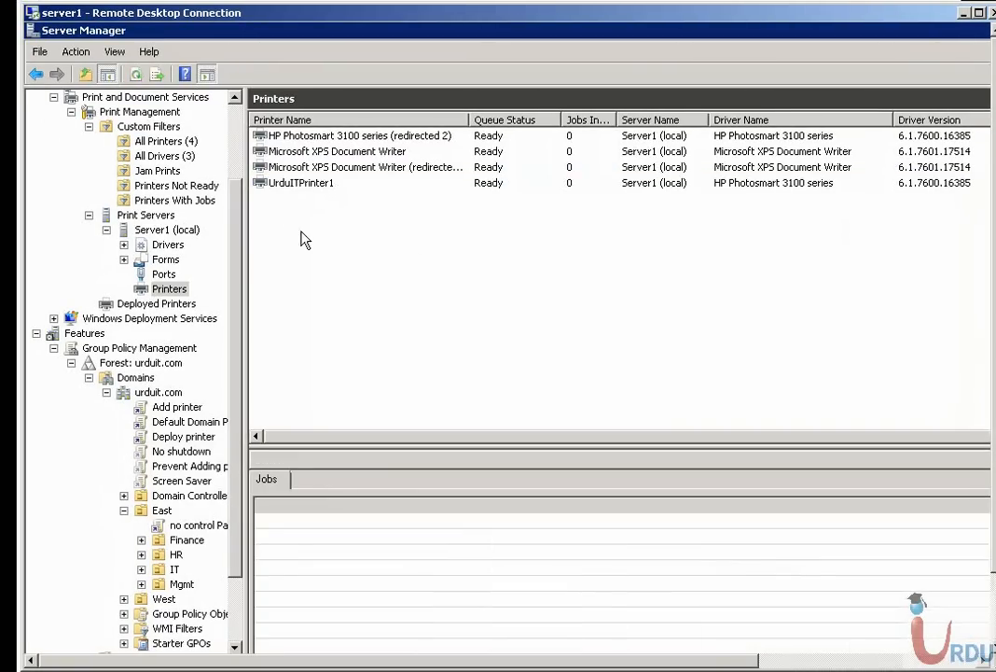
Check UrduITPrinter1's per-user and per-machine policy entries among the deployed printers
left_click(316, 184)
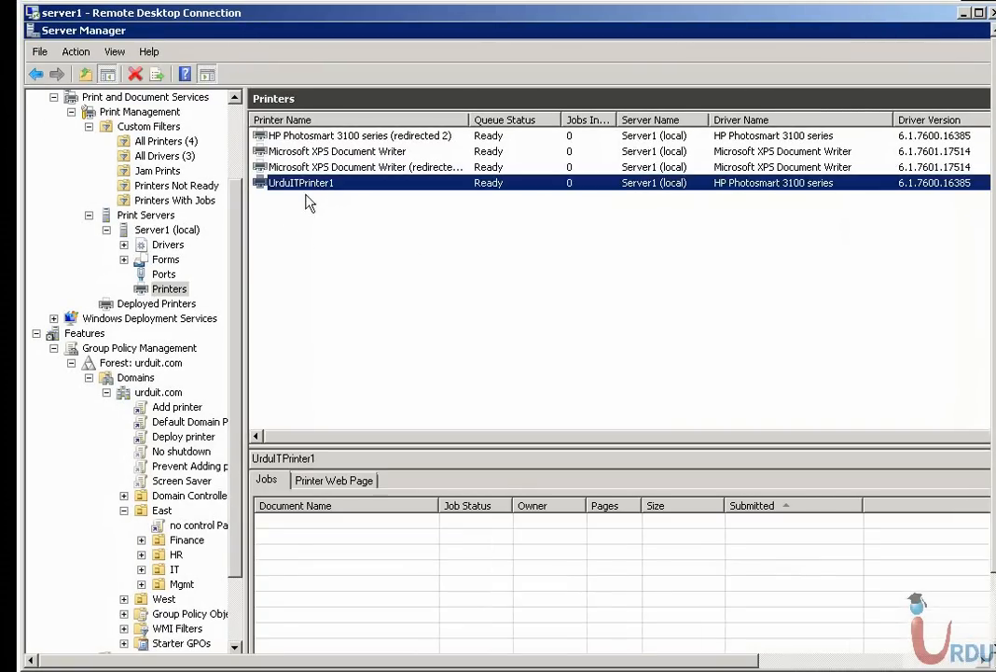
left_click(154, 303)
left_click(295, 139)
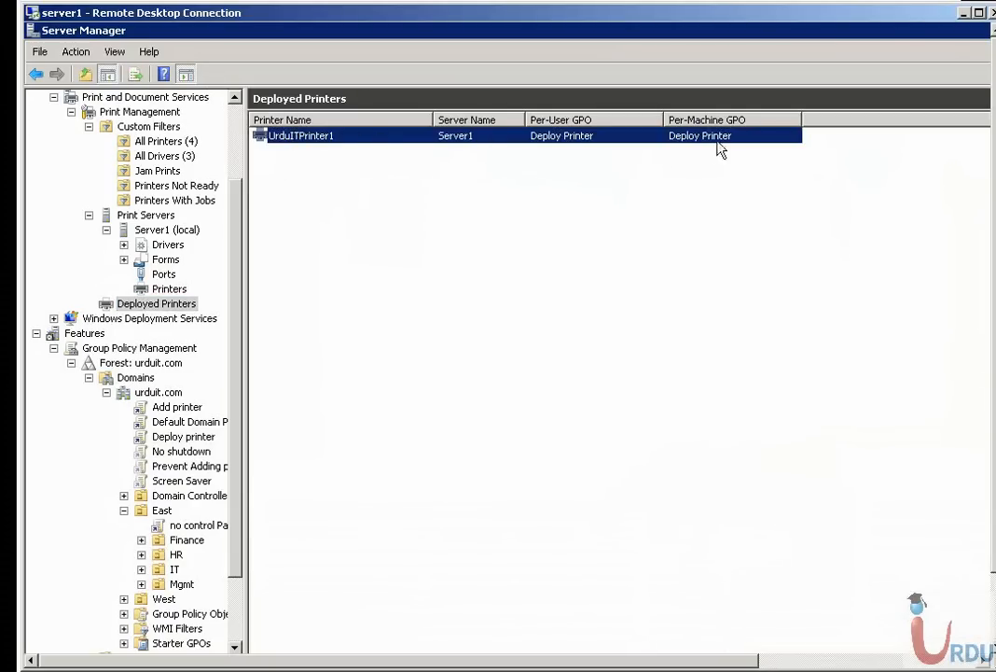
right_click(485, 141)
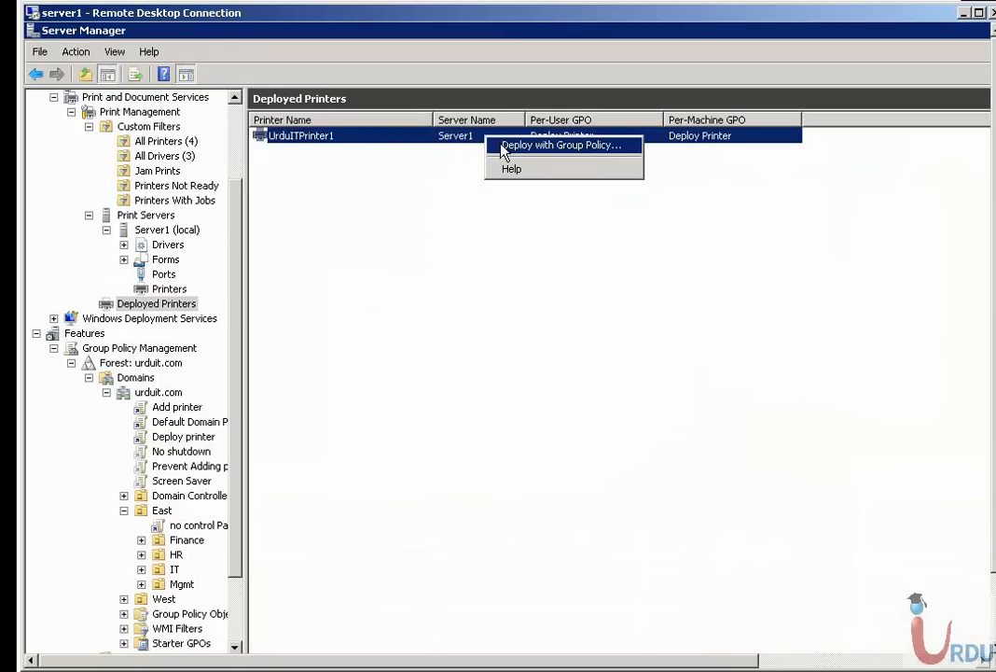
left_click(428, 140)
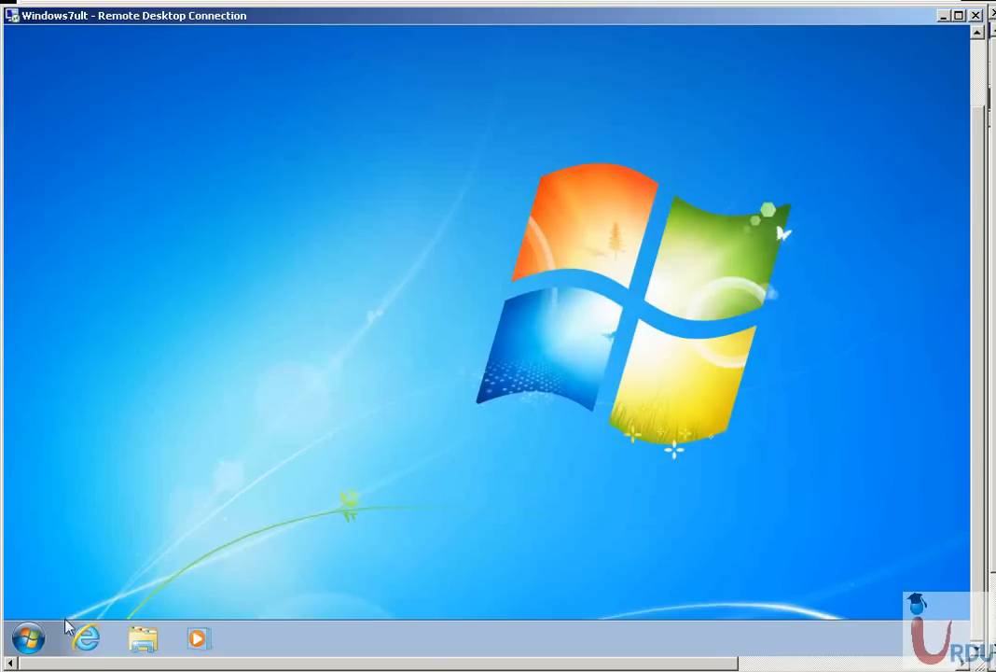
Switch to the Windows7ult remote session and check which user account is signed in
left_click(29, 638)
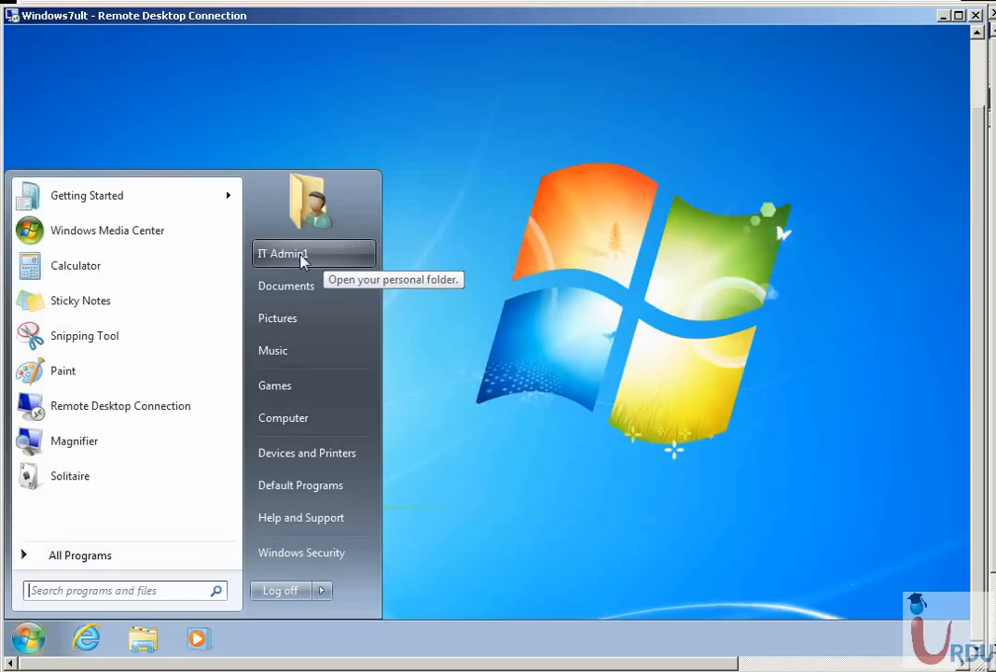
right_click(298, 261)
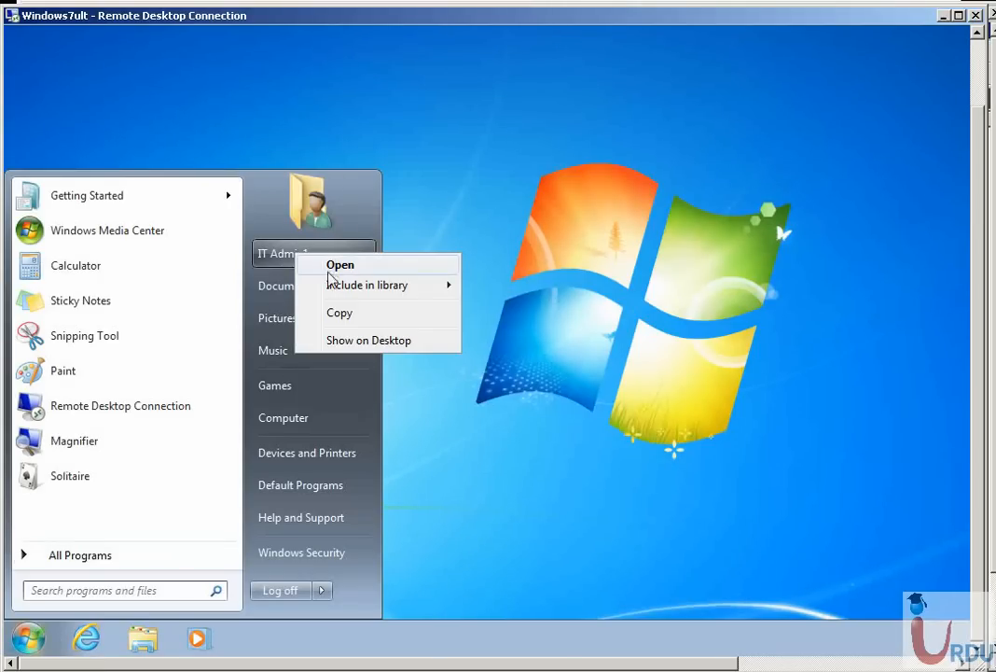
left_click(469, 215)
left_click(470, 216)
Update Group Policy on the Windows 7 client by running gpupdate in a Command Prompt, and close the prompt
left_click(31, 638)
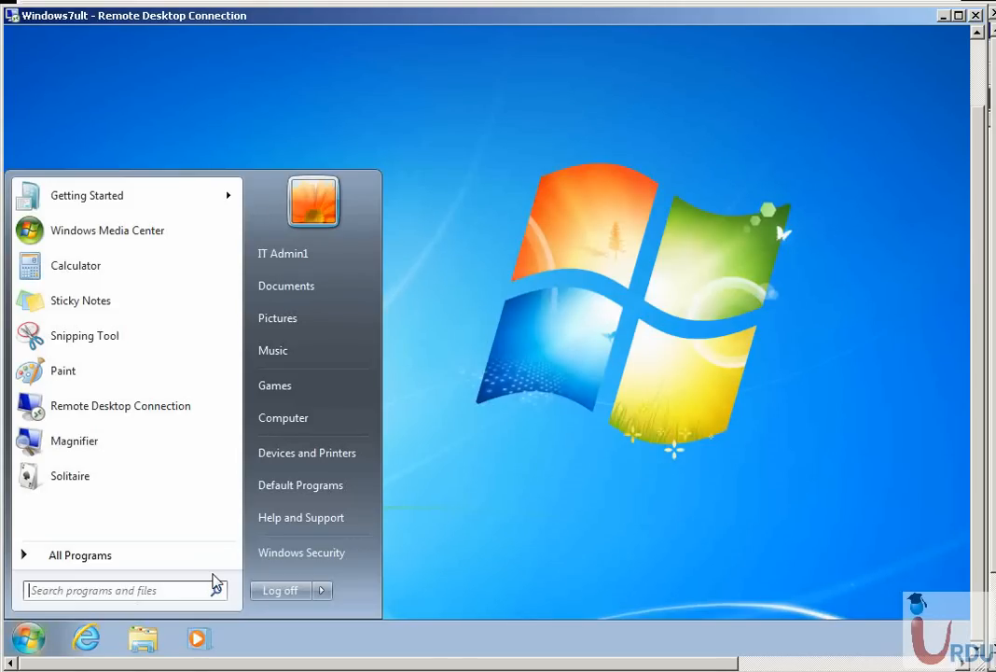
left_click(144, 592)
type("cmd")
key("Return")
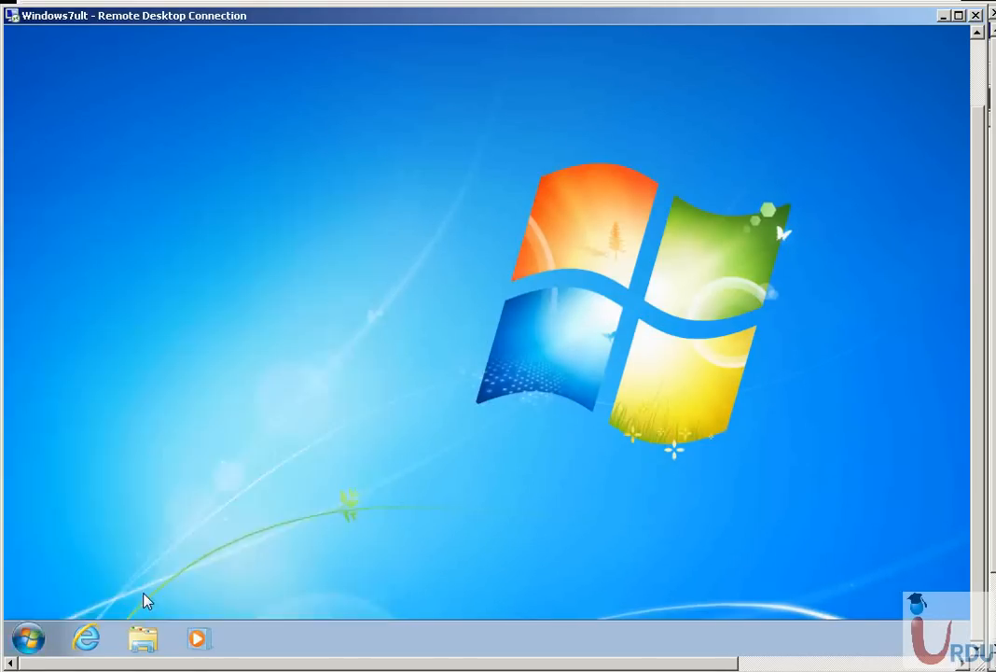
type("g")
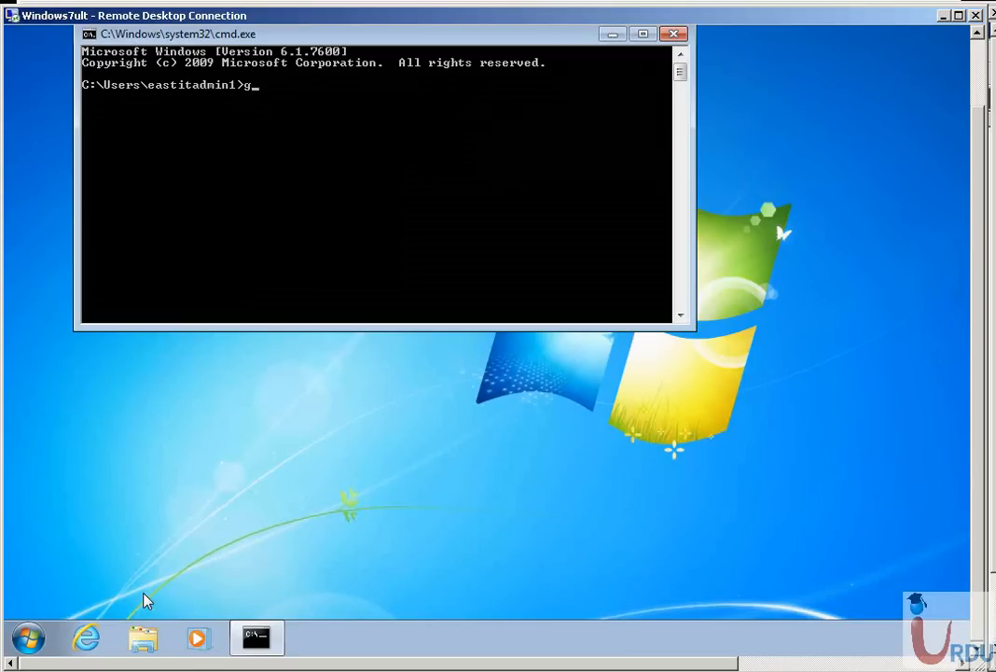
type("pupdate")
key("Return")
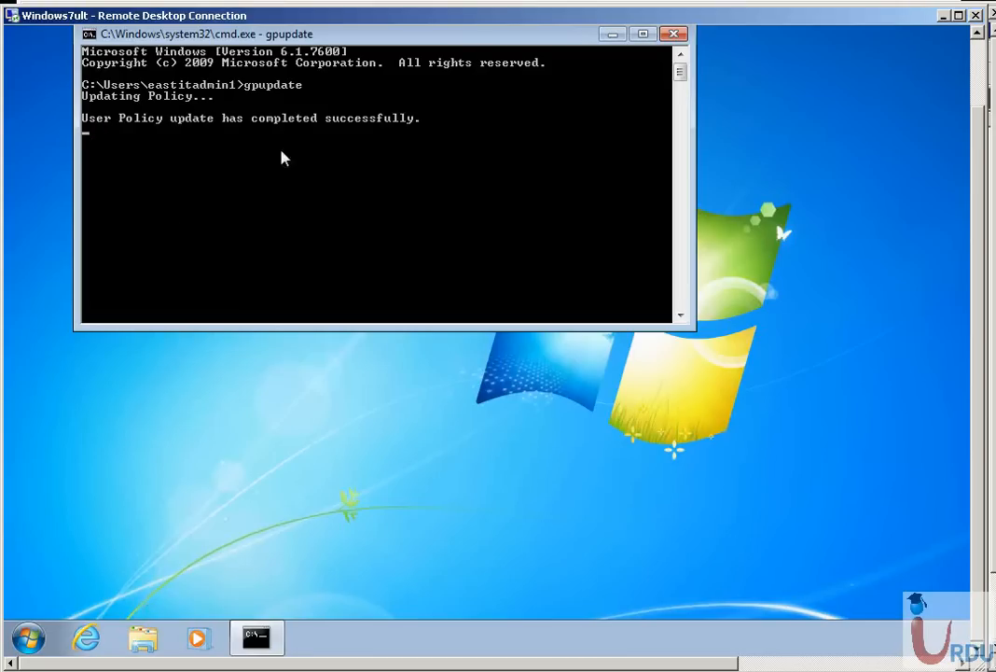
left_click(674, 34)
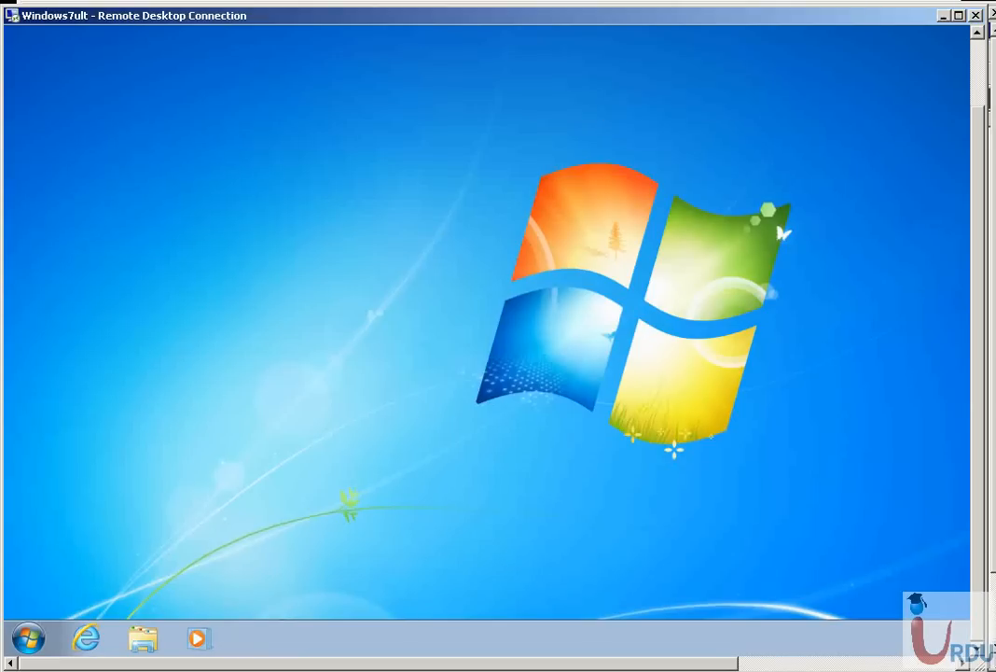
Check the client's Devices and Printers for the deployed UrduITPrinter1 on Server1 and select it
left_click(41, 637)
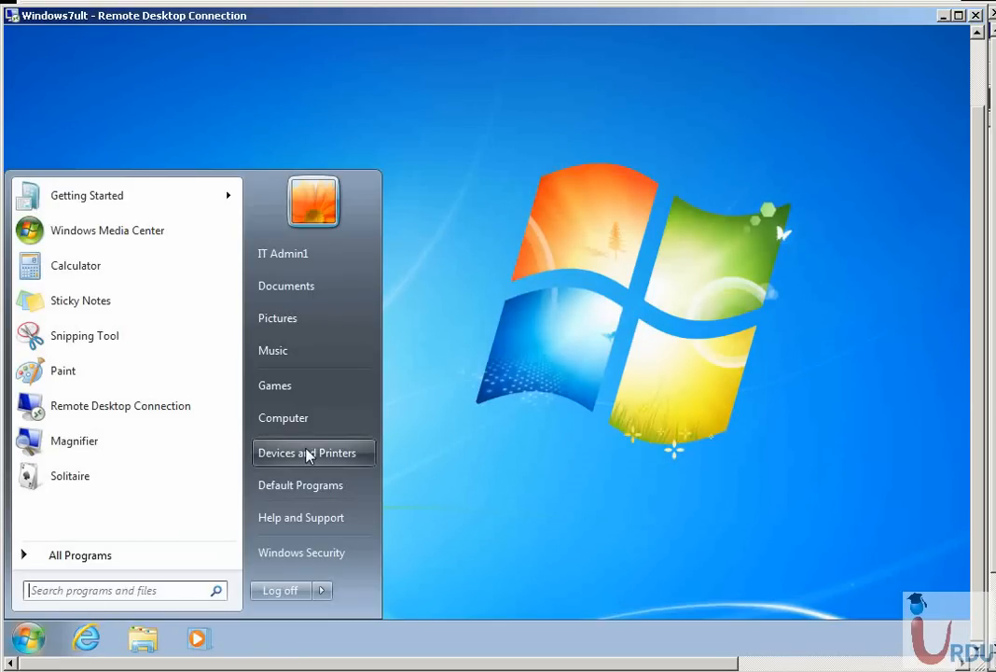
left_click(307, 454)
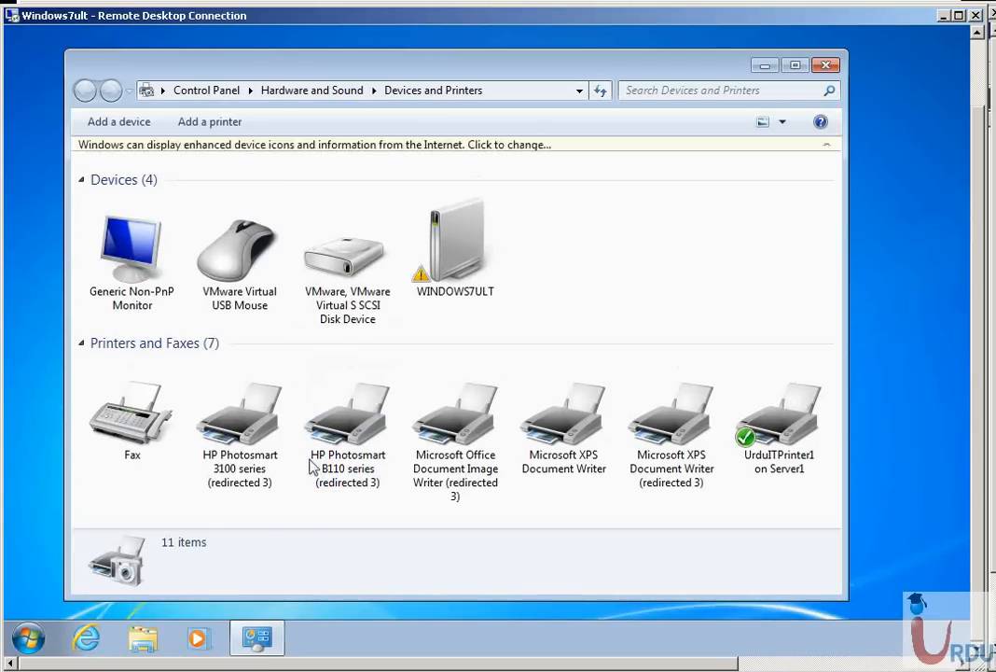
left_click(779, 420)
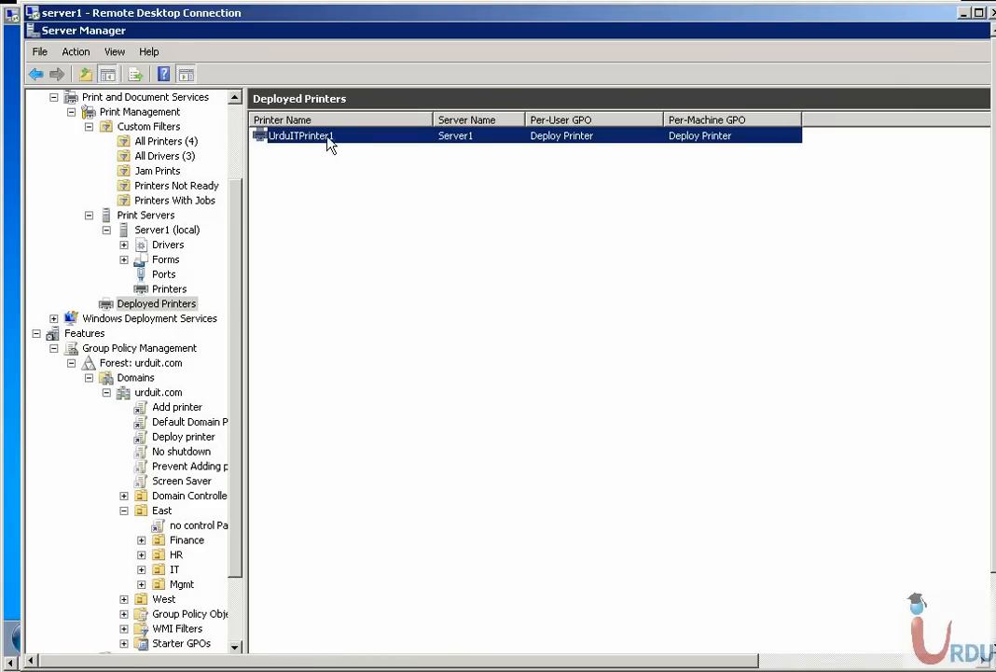
On server1, remove all of UrduITPrinter1's Group Policy deployment entries and apply the removal
right_click(328, 140)
left_click(364, 146)
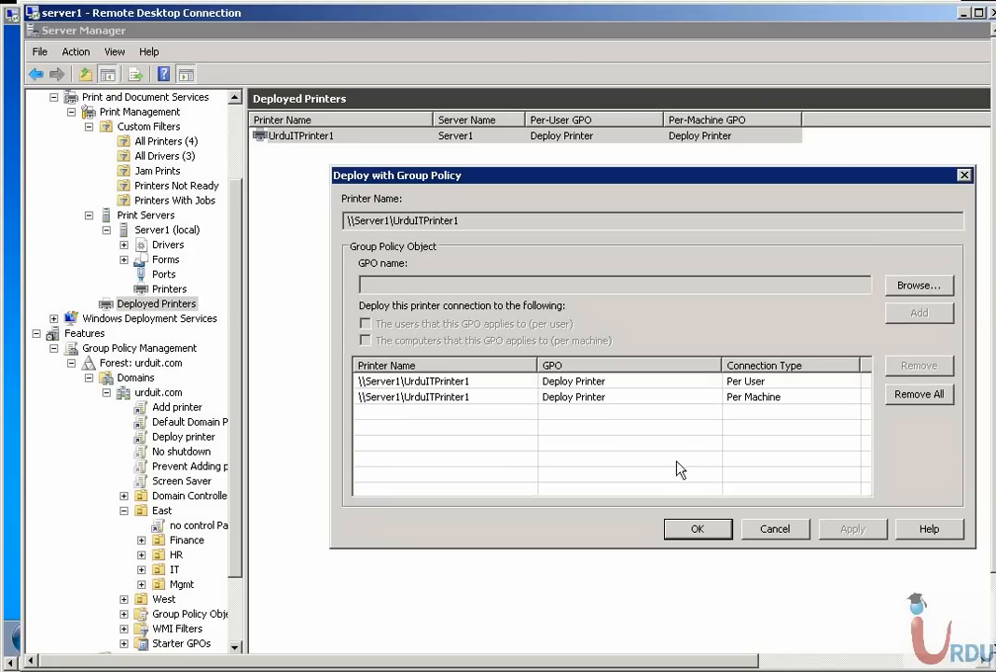
left_click(589, 397)
left_click(919, 393)
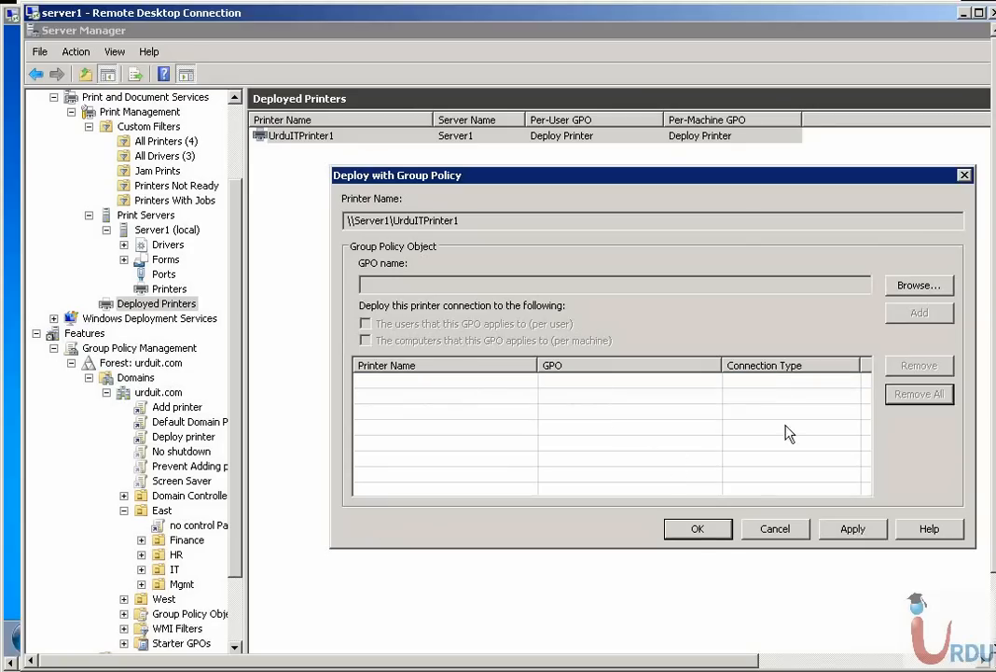
left_click(851, 528)
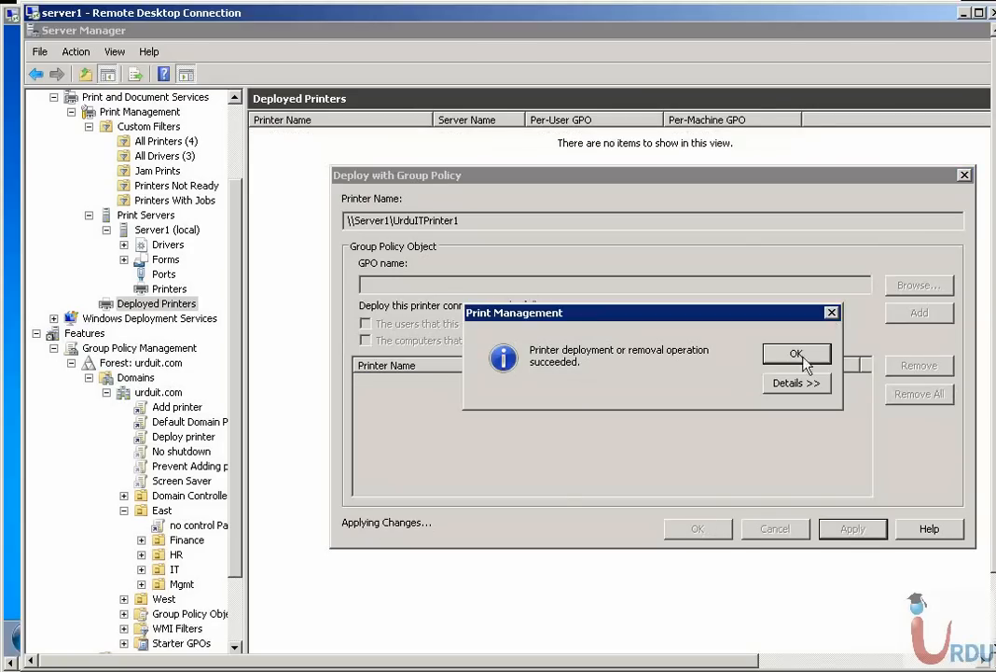
left_click(797, 356)
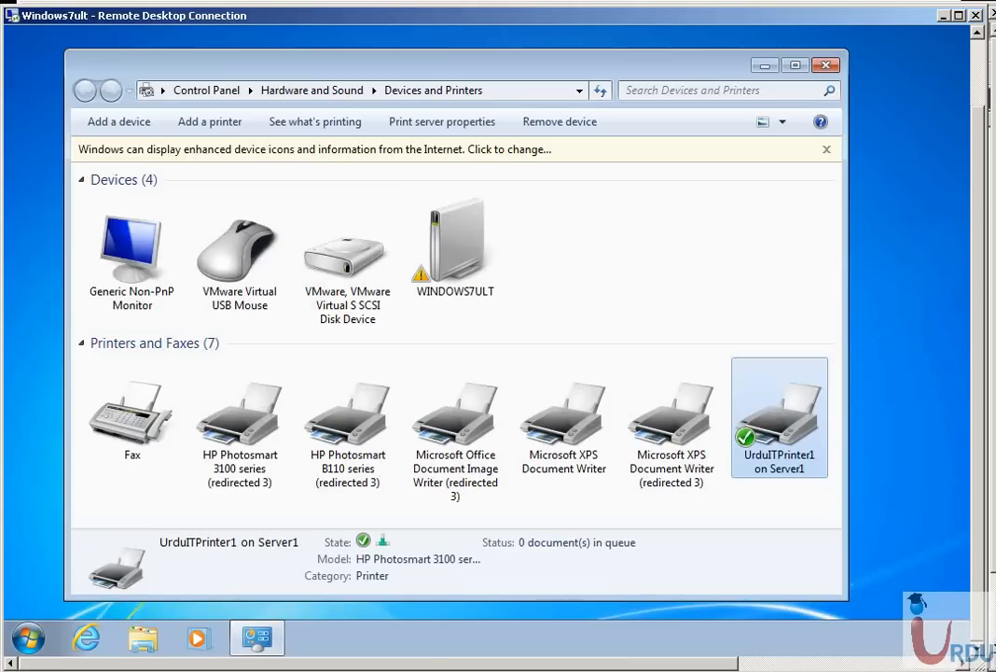
Run gpupdate directly on the Windows 7 client to apply the printer removal policy
left_click(28, 638)
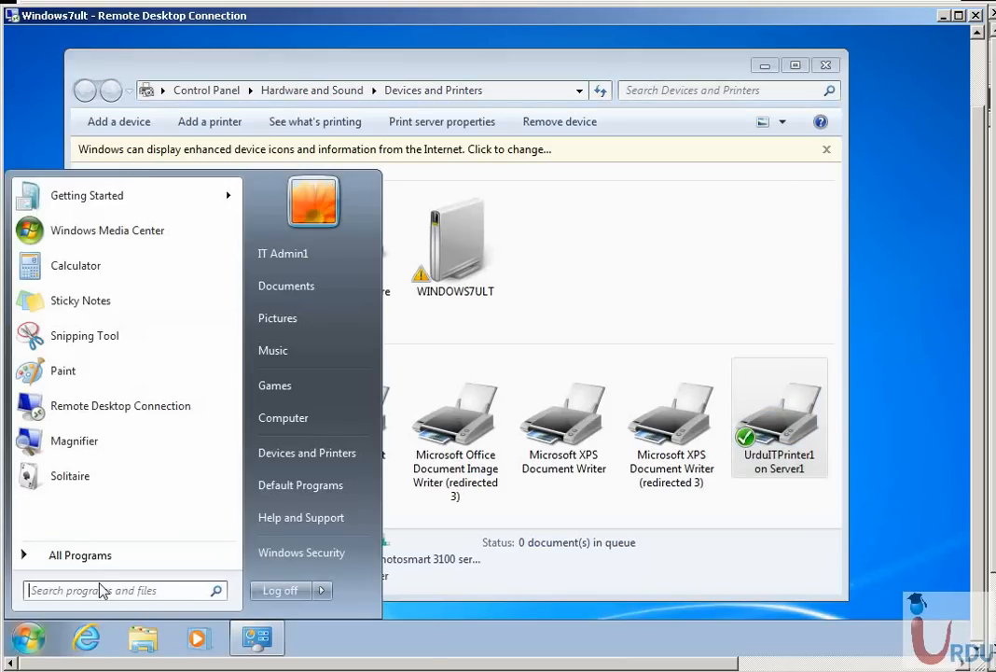
left_click(106, 589)
type("gpup")
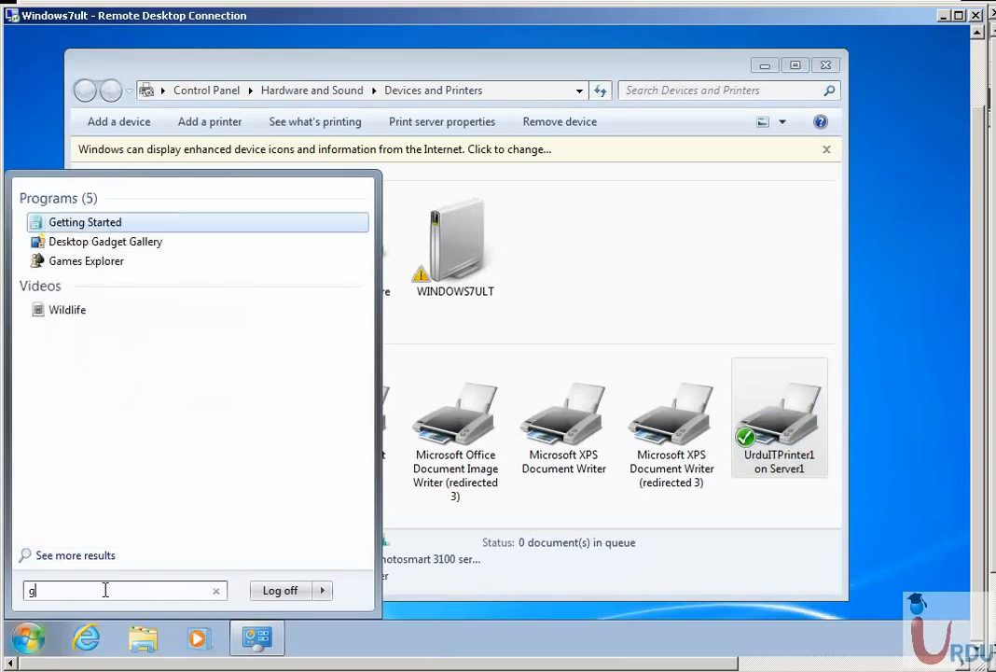
type("date")
key("Return")
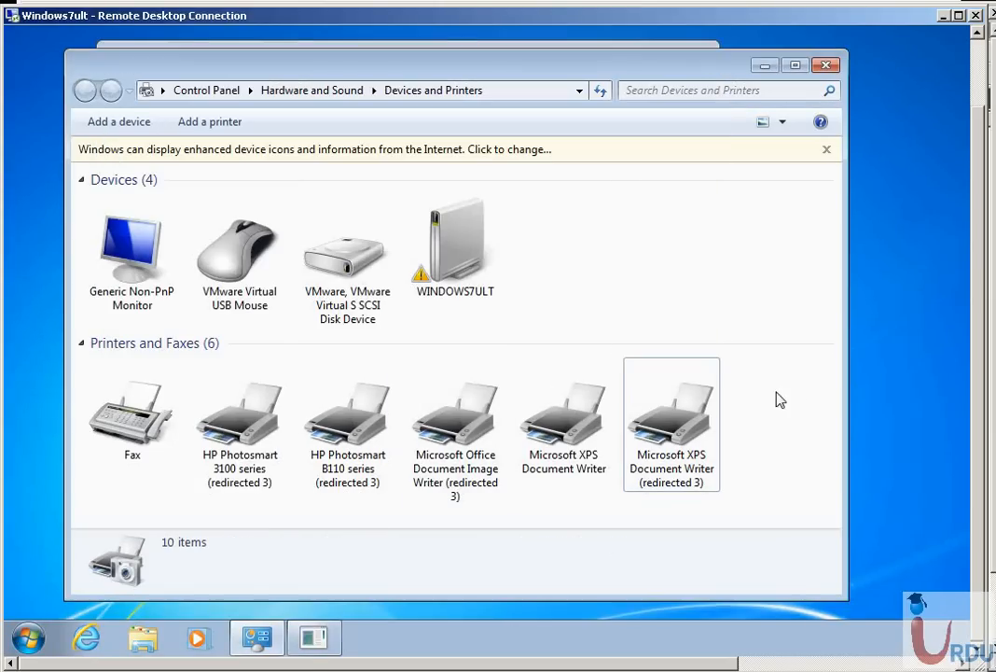
Check whether UrduITPrinter1 is still among the client's printers, and close Devices and Printers
right_click(769, 334)
left_click(813, 412)
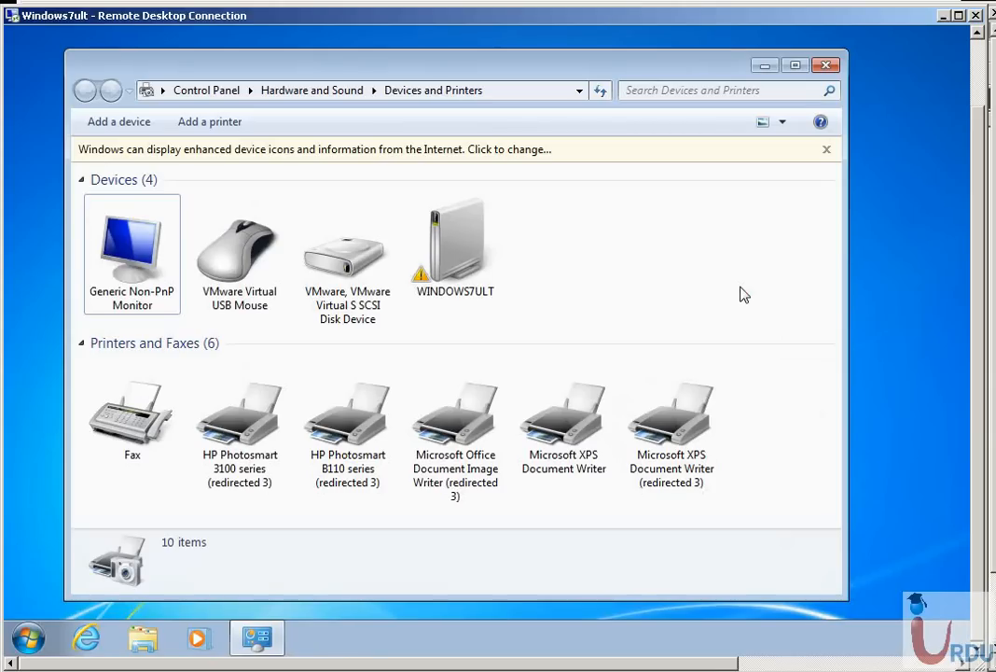
left_click(825, 64)
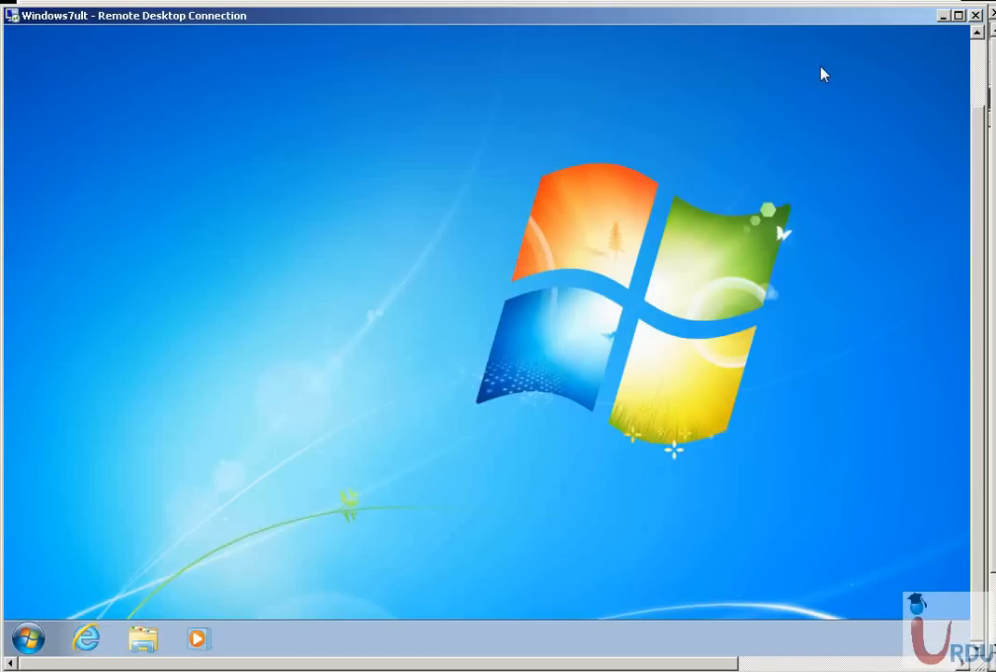
left_click(978, 75)
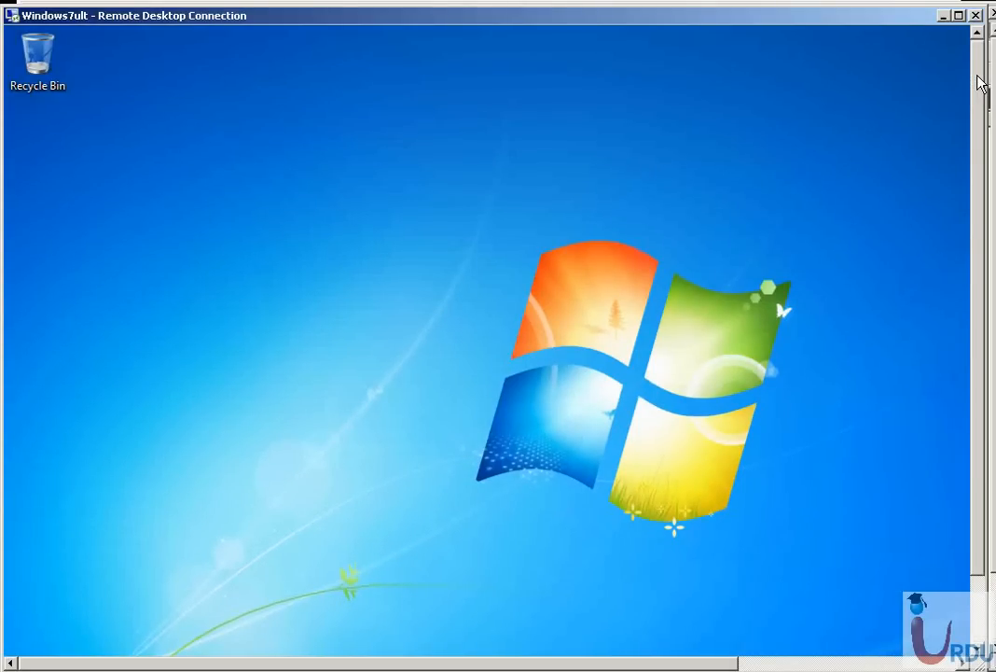